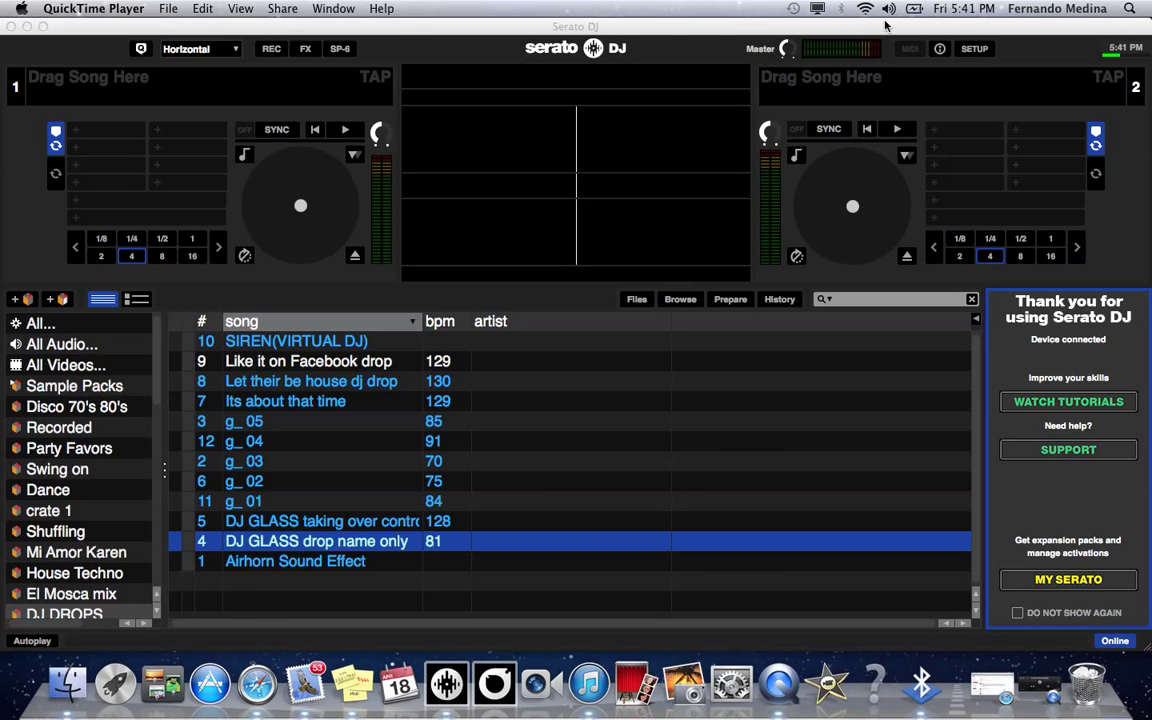
Maximize the Serato DJ window and take it full screen, hiding the menu bar and Dock.
click(43, 27)
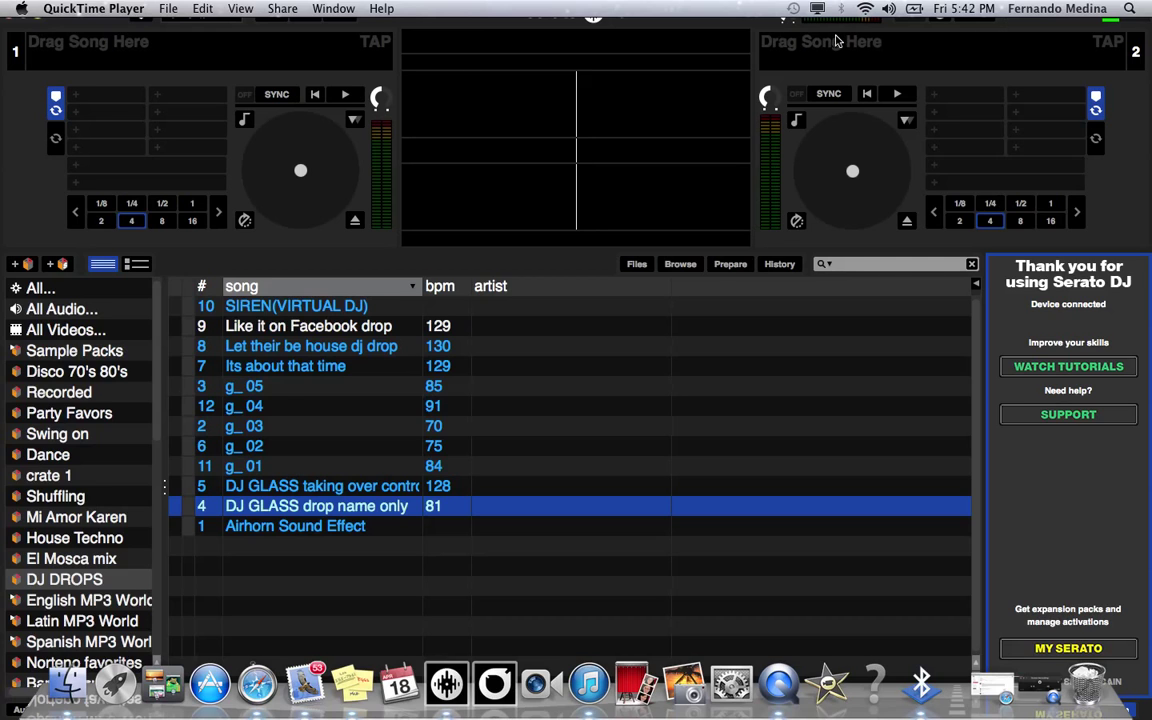
click(706, 85)
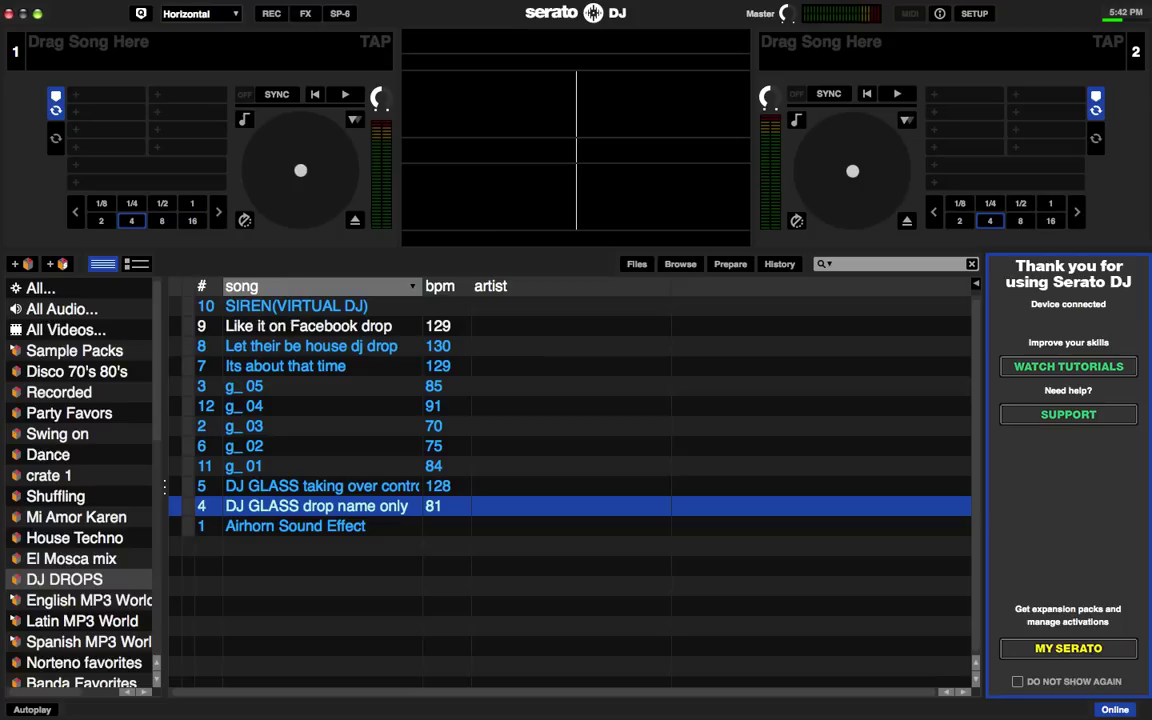
Show the SP-6 sample player above the library, with the recording and effects panels closed.
click(272, 14)
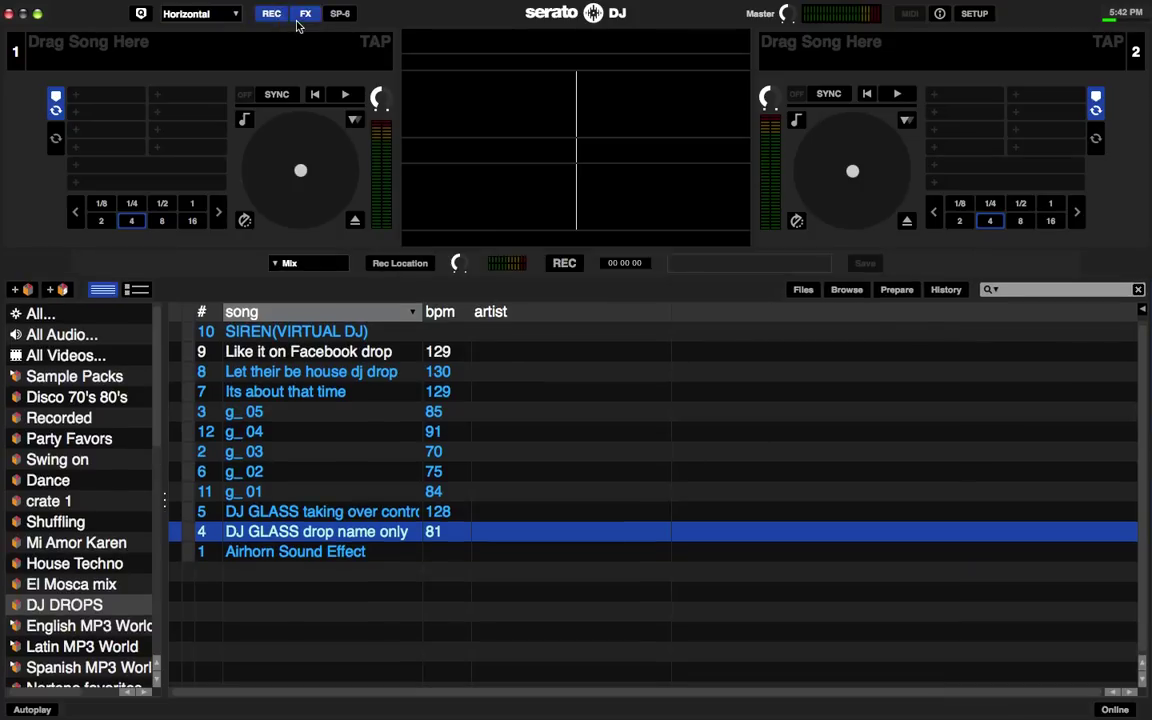
click(305, 14)
click(338, 15)
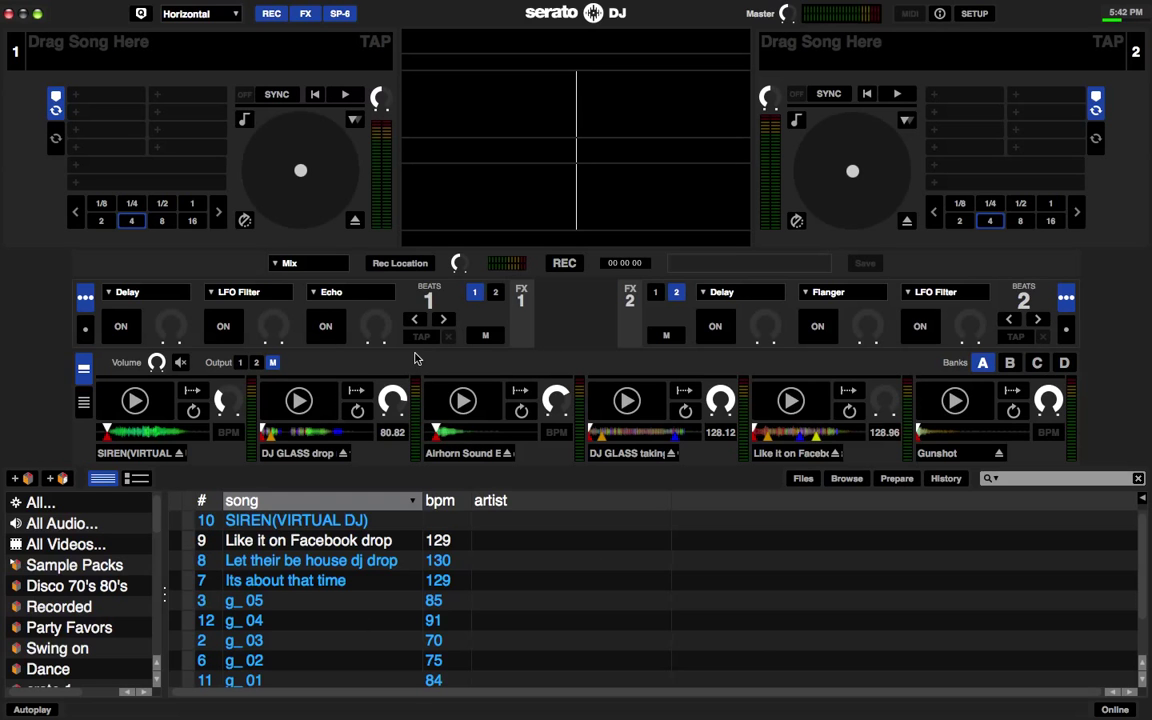
click(314, 15)
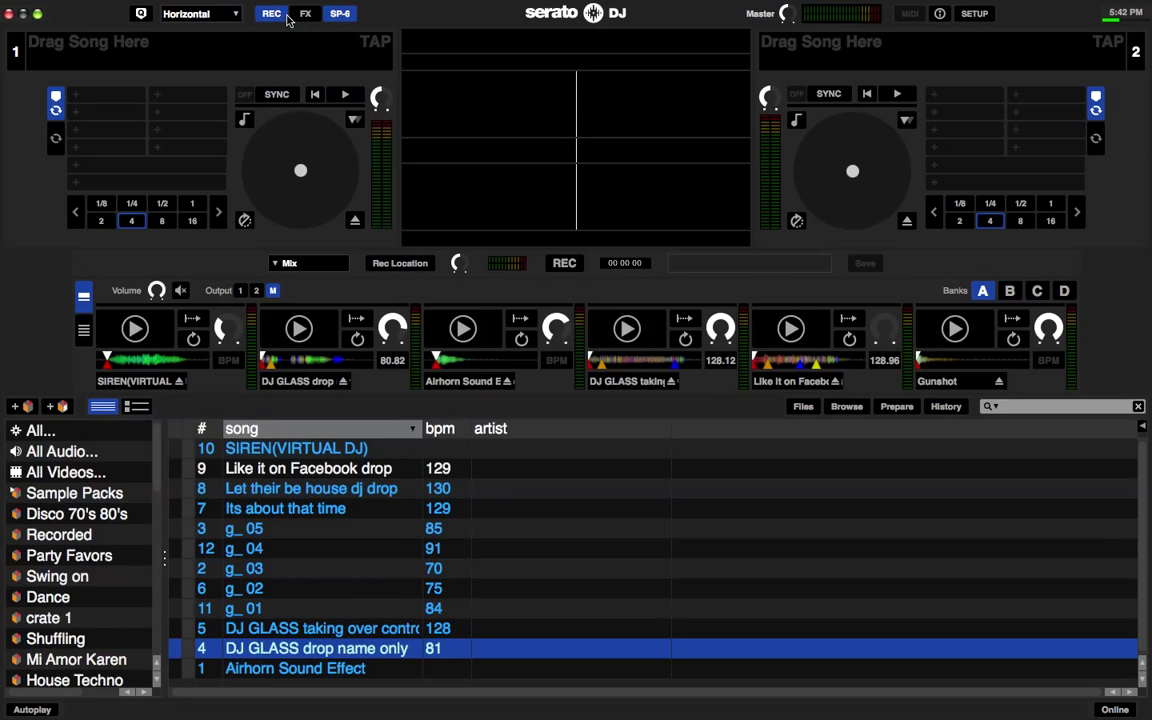
click(278, 16)
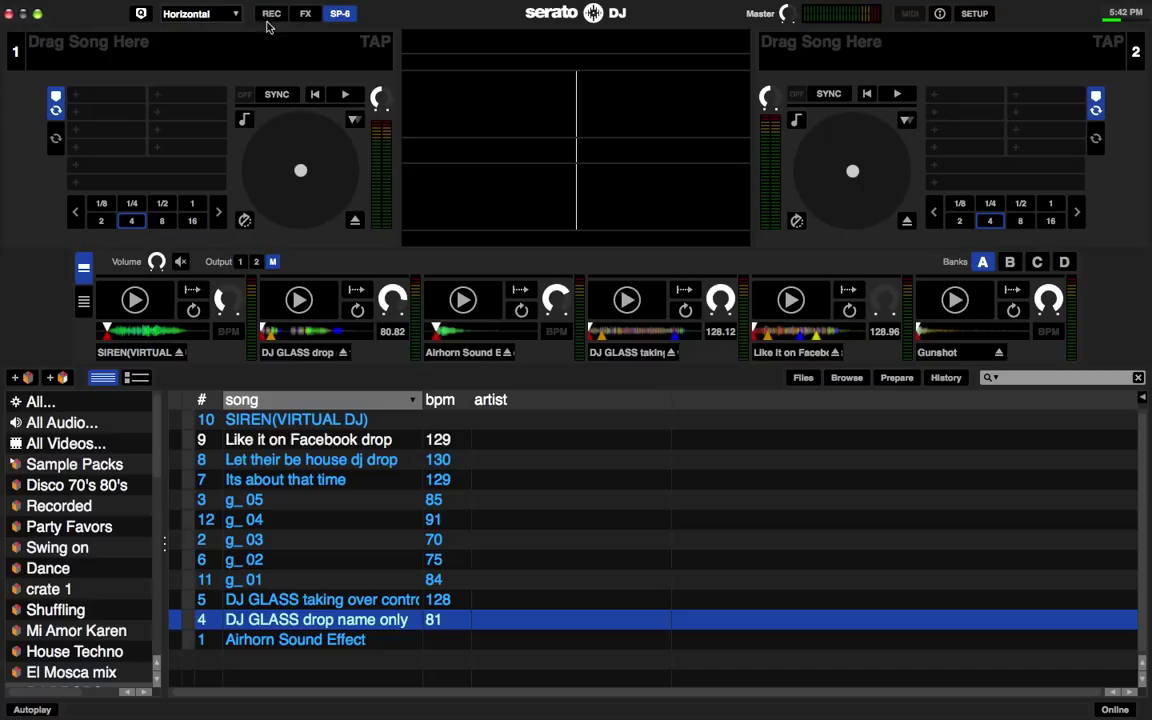
click(974, 14)
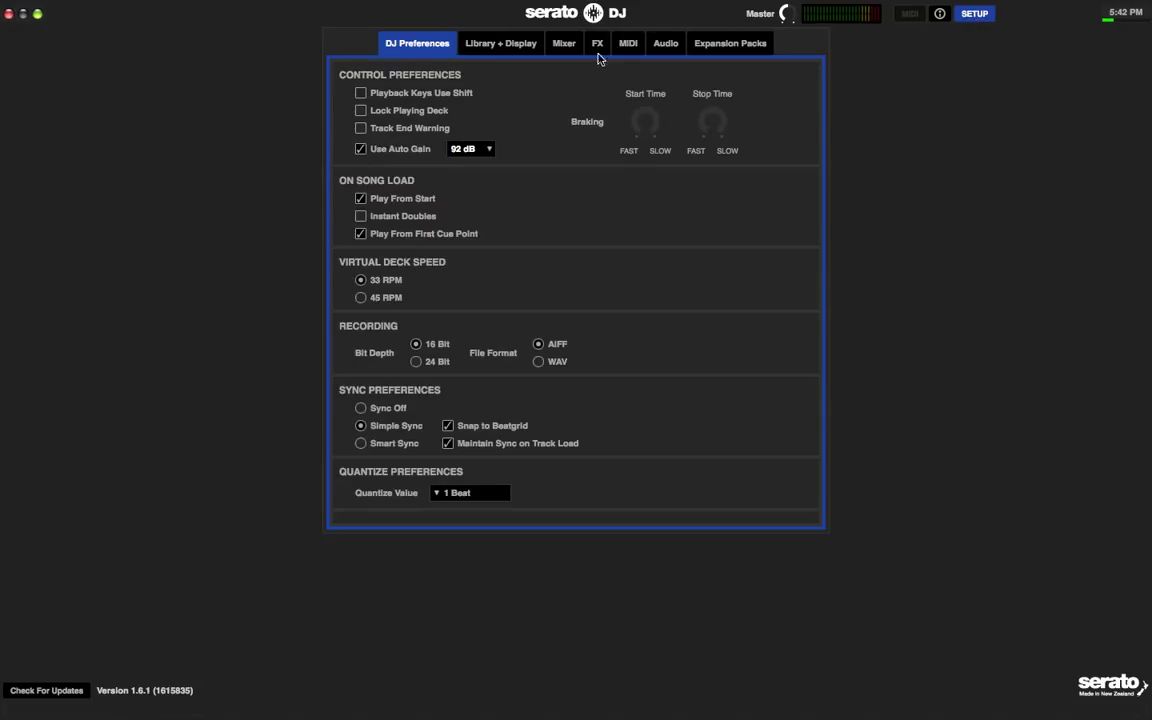
click(726, 48)
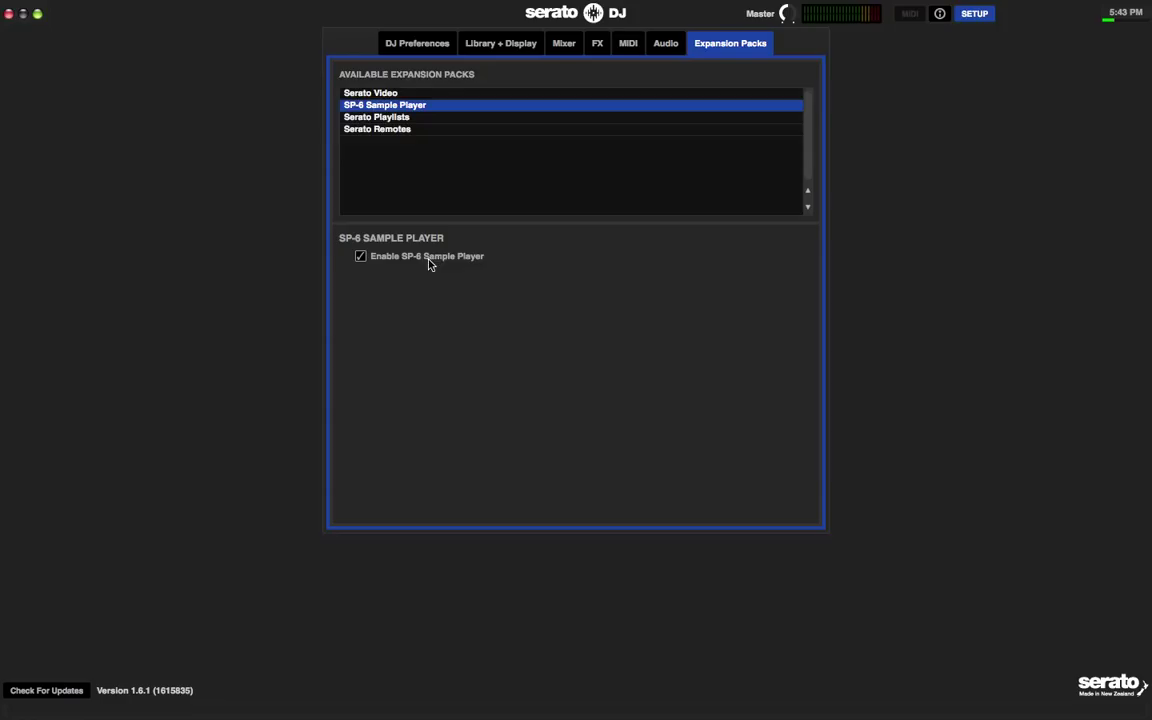
click(973, 15)
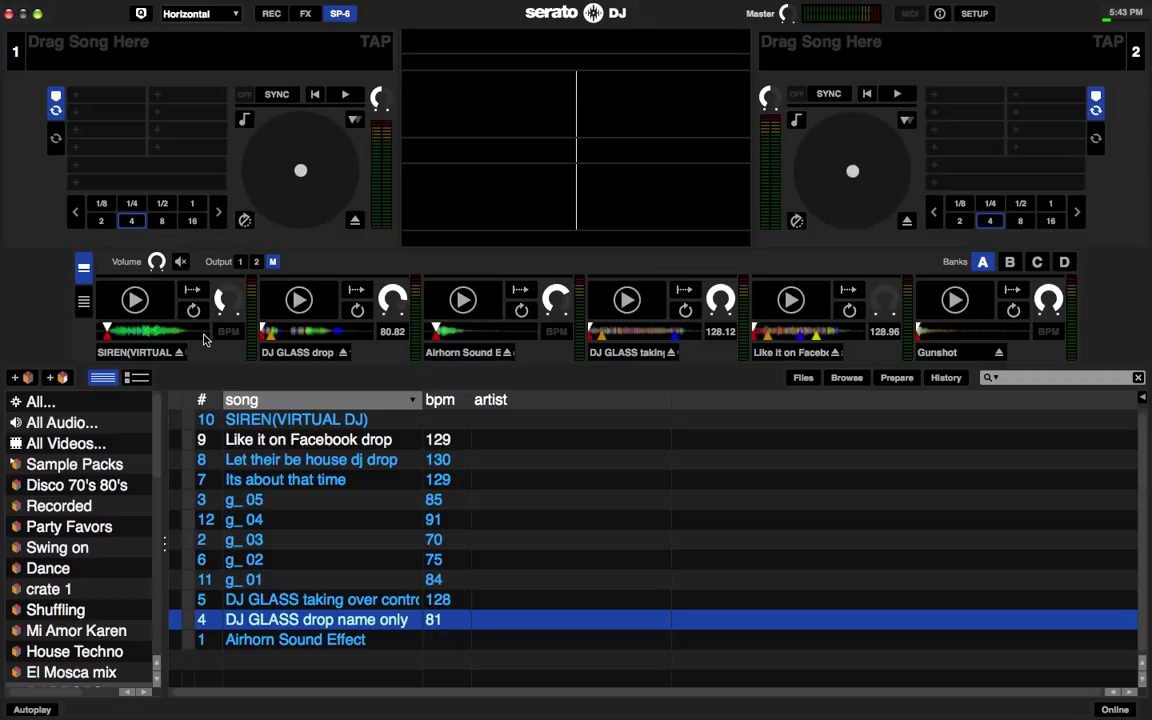
Trigger the SIREN(VIRTUAL DJ) drop in SP-6 slot 1.
click(139, 333)
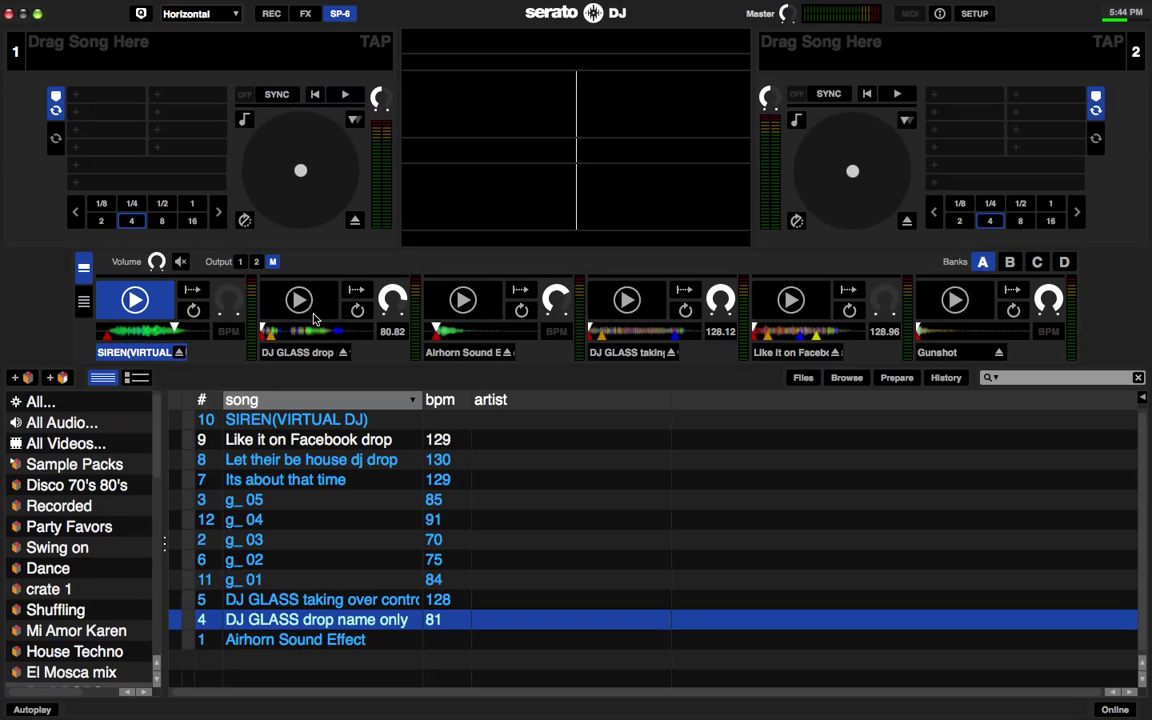
Audition the DJ GLASS drop and turn its gain down low, then fire the airhorn with Ctrl+3.
click(313, 318)
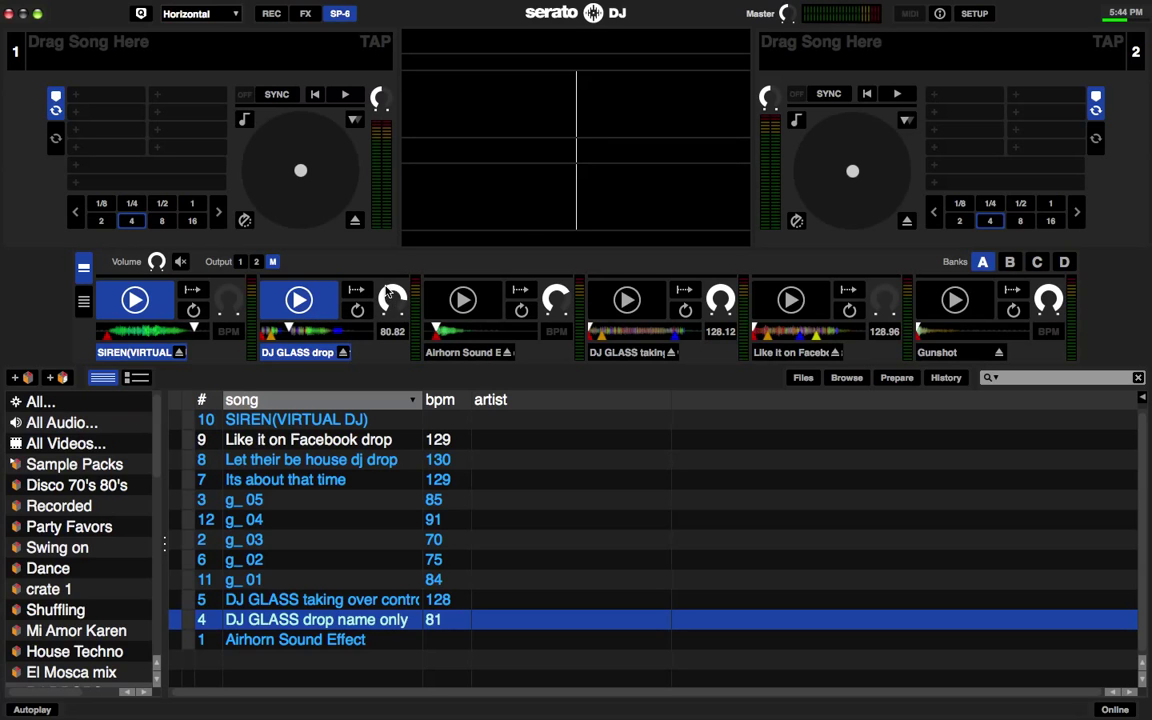
drag(400, 288, 455, 316)
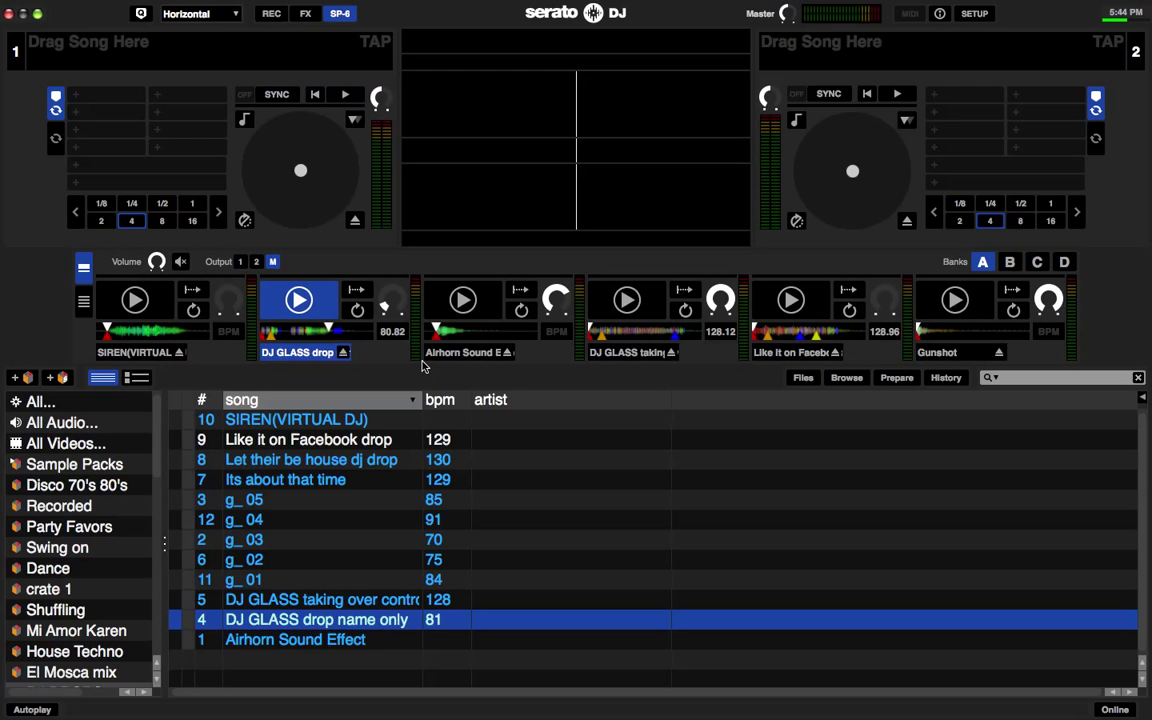
key(ctrl+3)
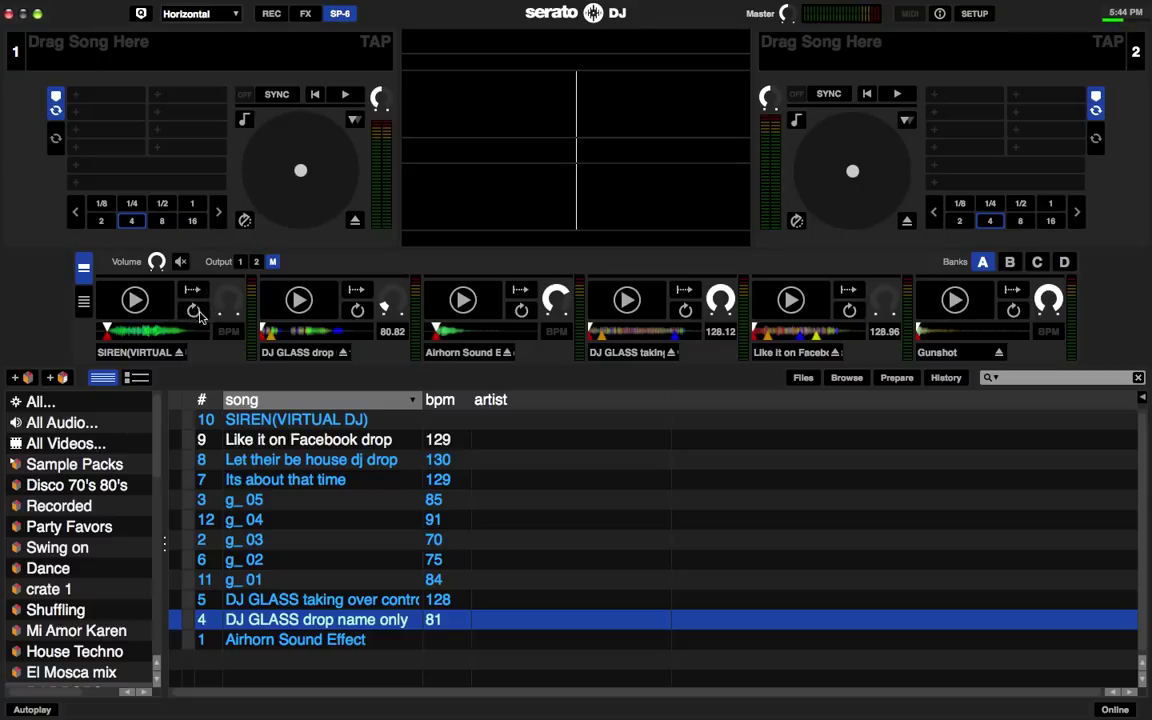
Turn on repeat for the SIREN sample in slot 1 and play it.
click(195, 312)
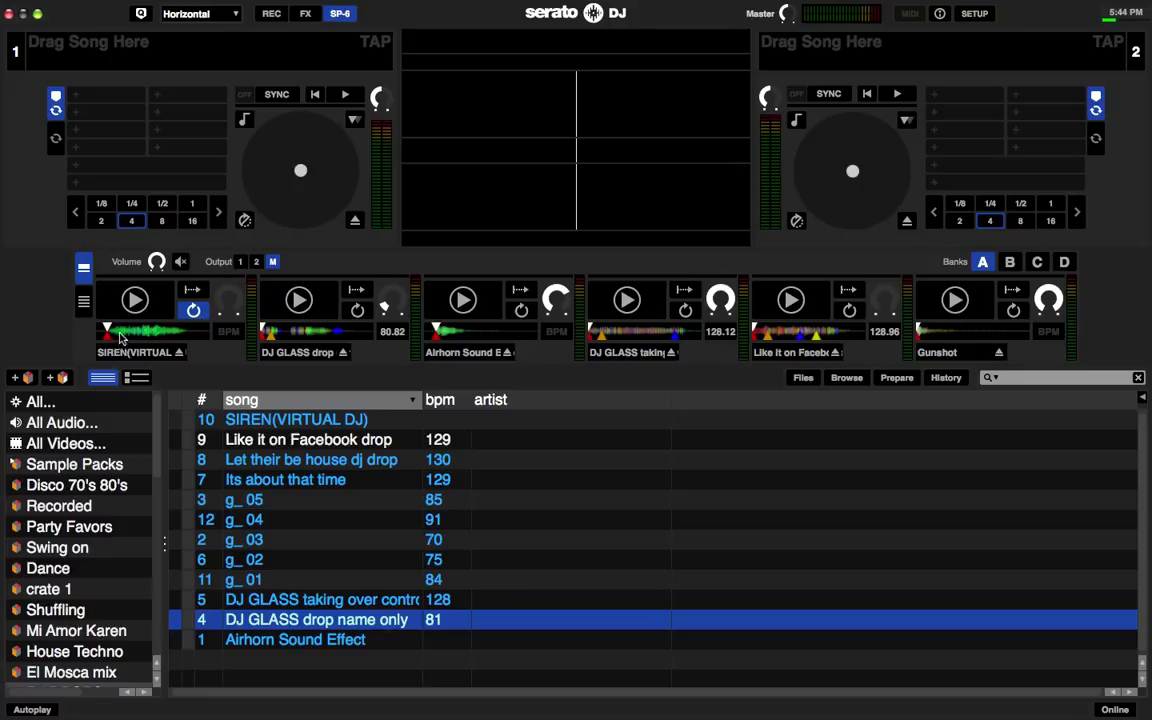
click(135, 303)
Show the keyboard shortcuts reference, listing W and S for deck play/pause.
click(941, 15)
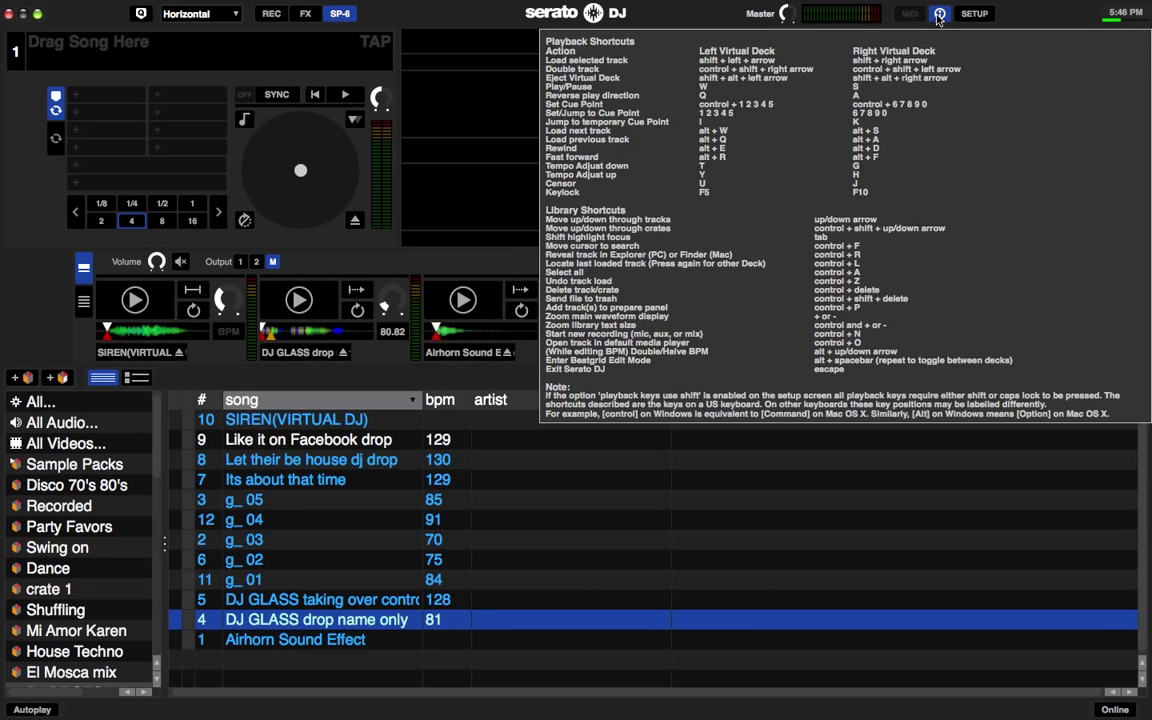
Close the shortcuts reference, restart the SIREN sample, then fire the Airhorn Sound Effect with Ctrl+3.
click(939, 15)
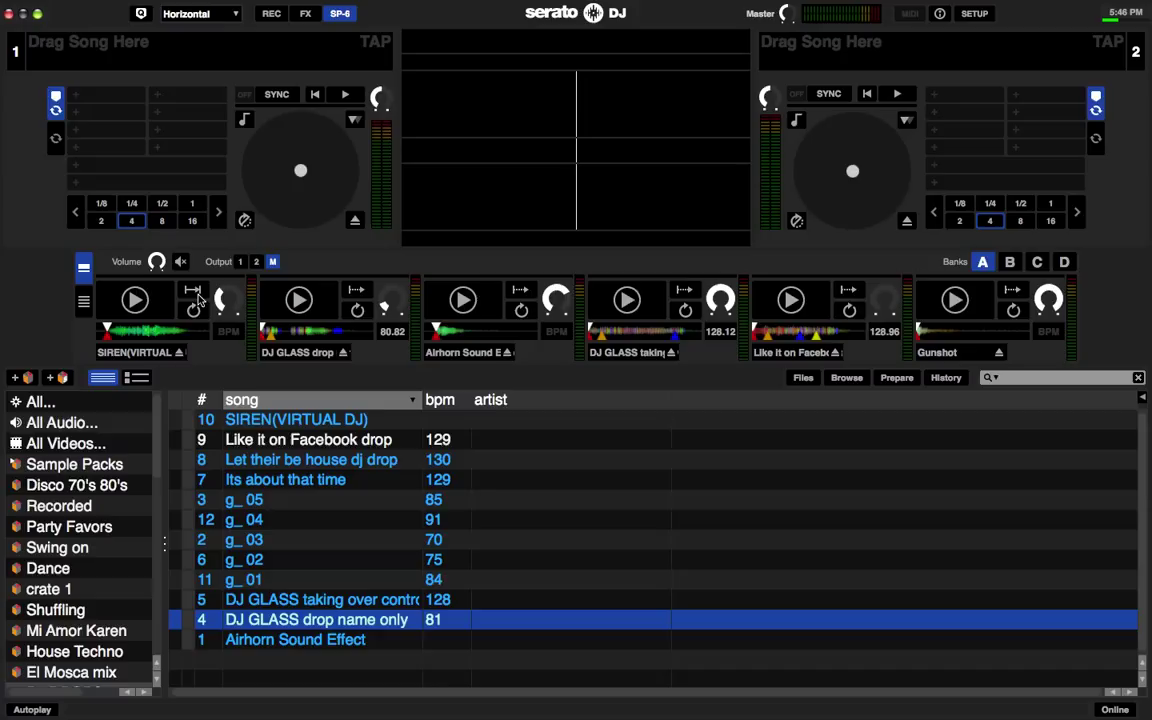
click(128, 356)
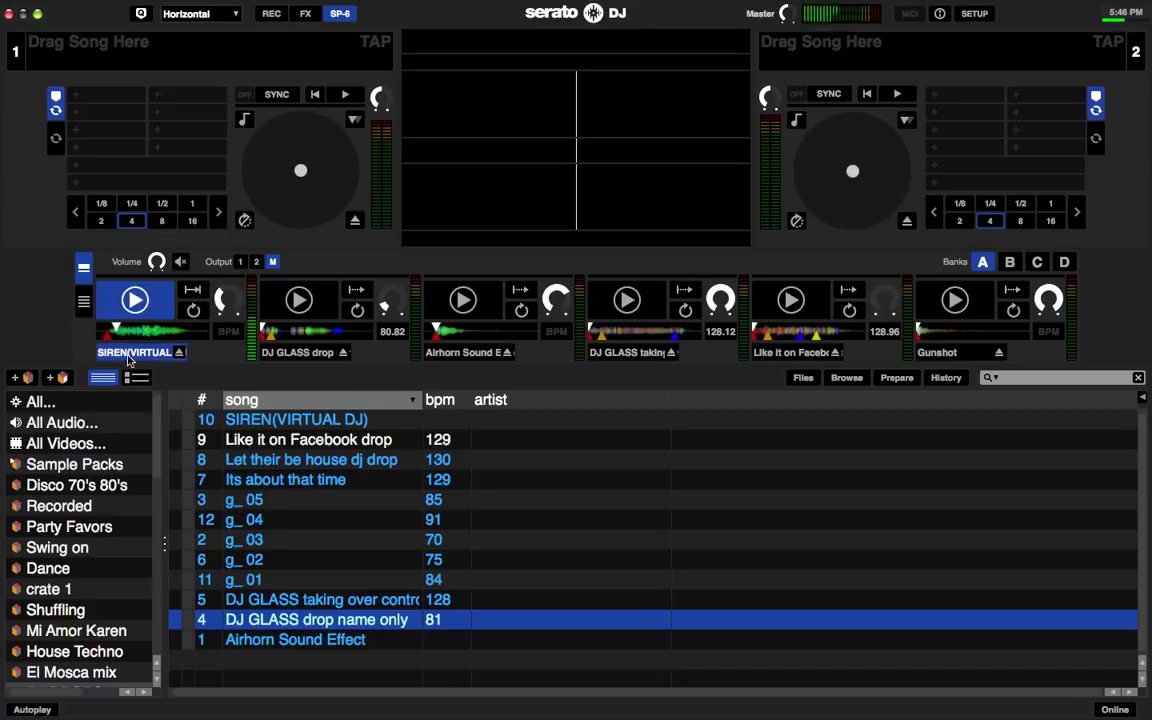
click(128, 358)
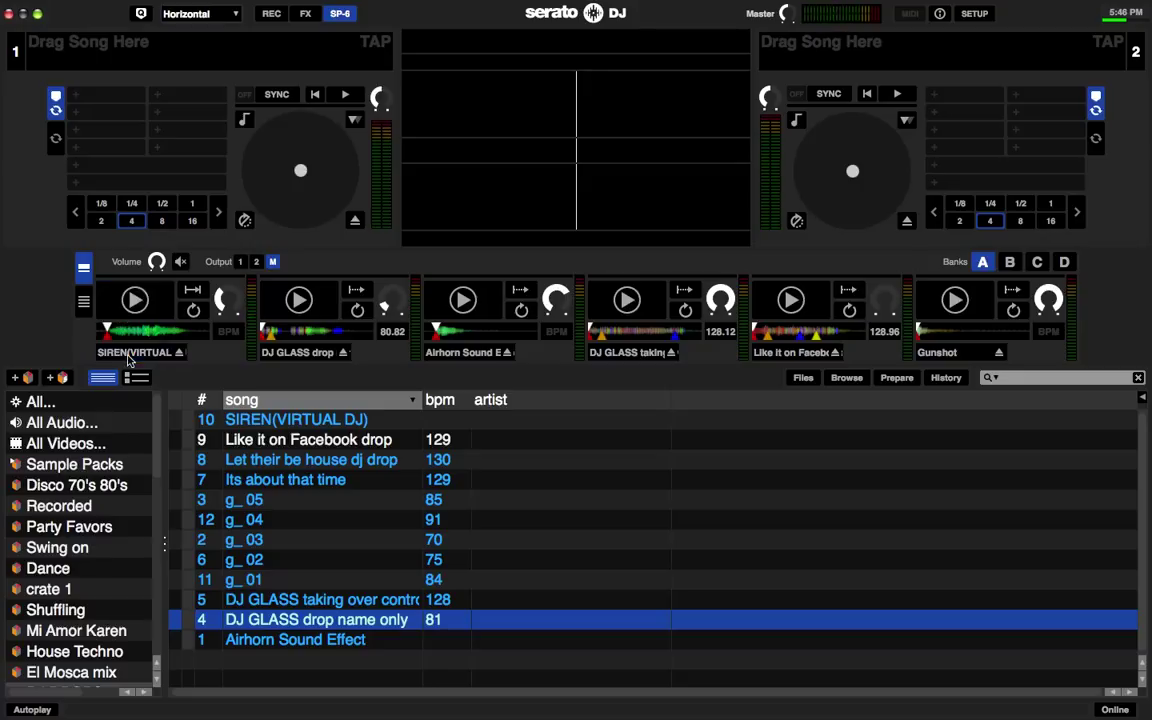
click(135, 300)
key(ctrl+3)
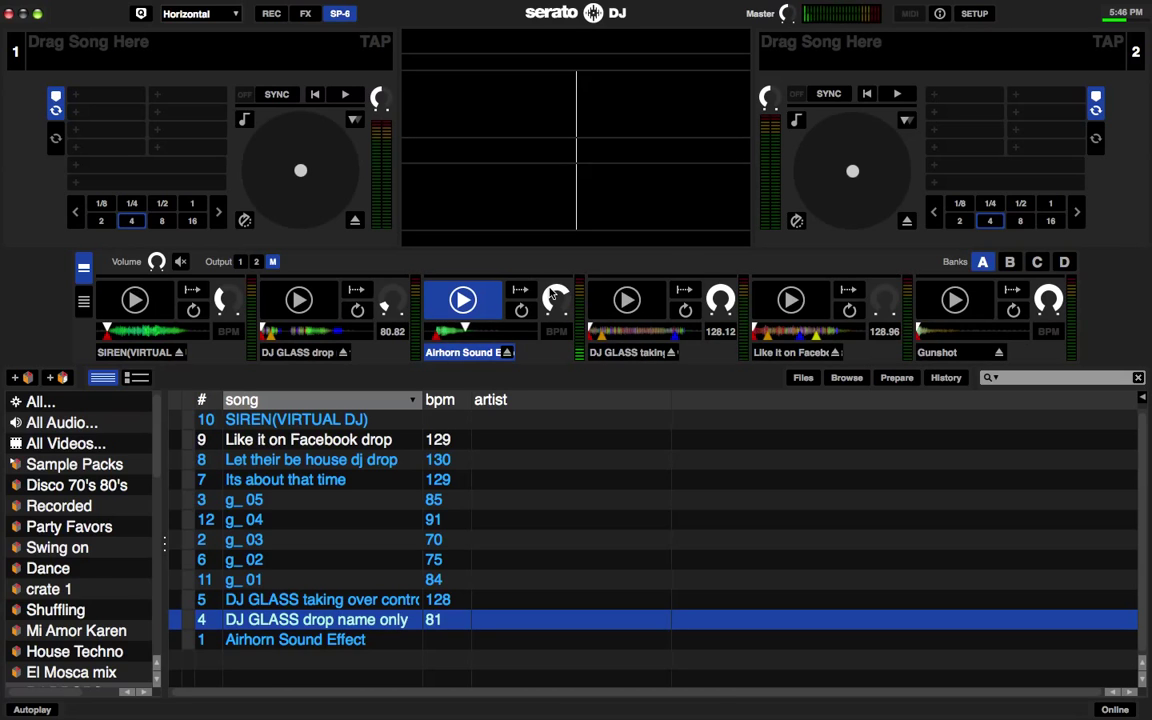
Switch the SP-6 to bank B and eject its three loaded slots.
click(1010, 263)
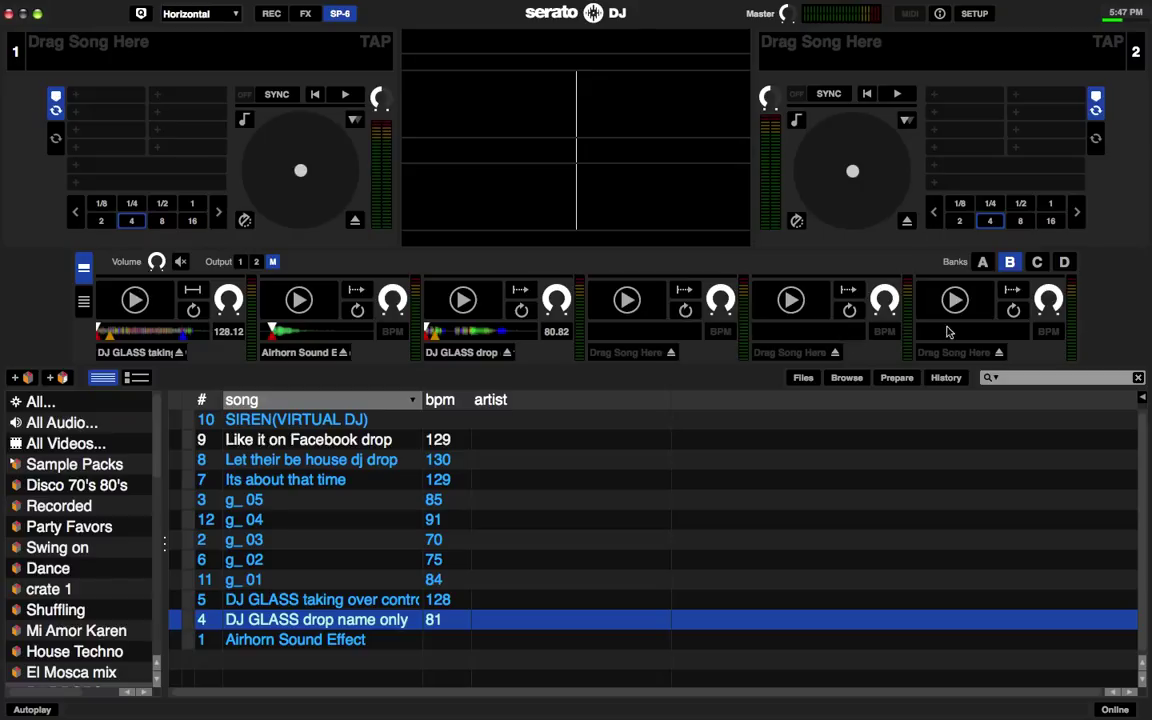
click(508, 353)
click(343, 353)
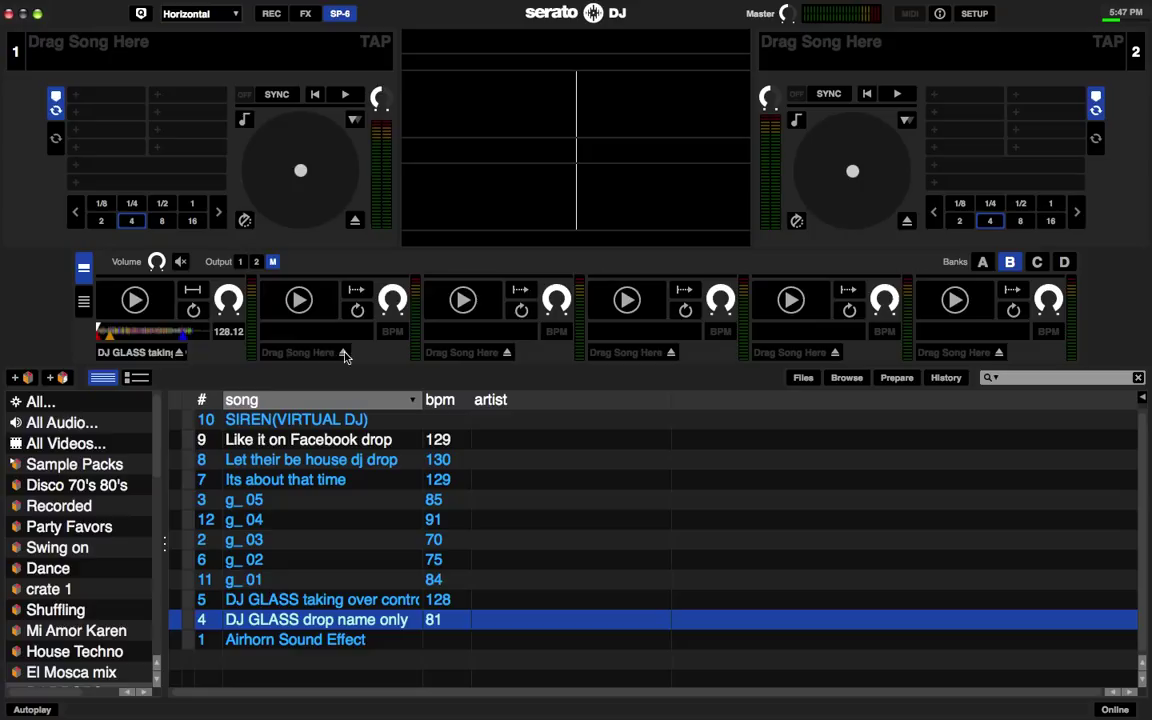
click(179, 353)
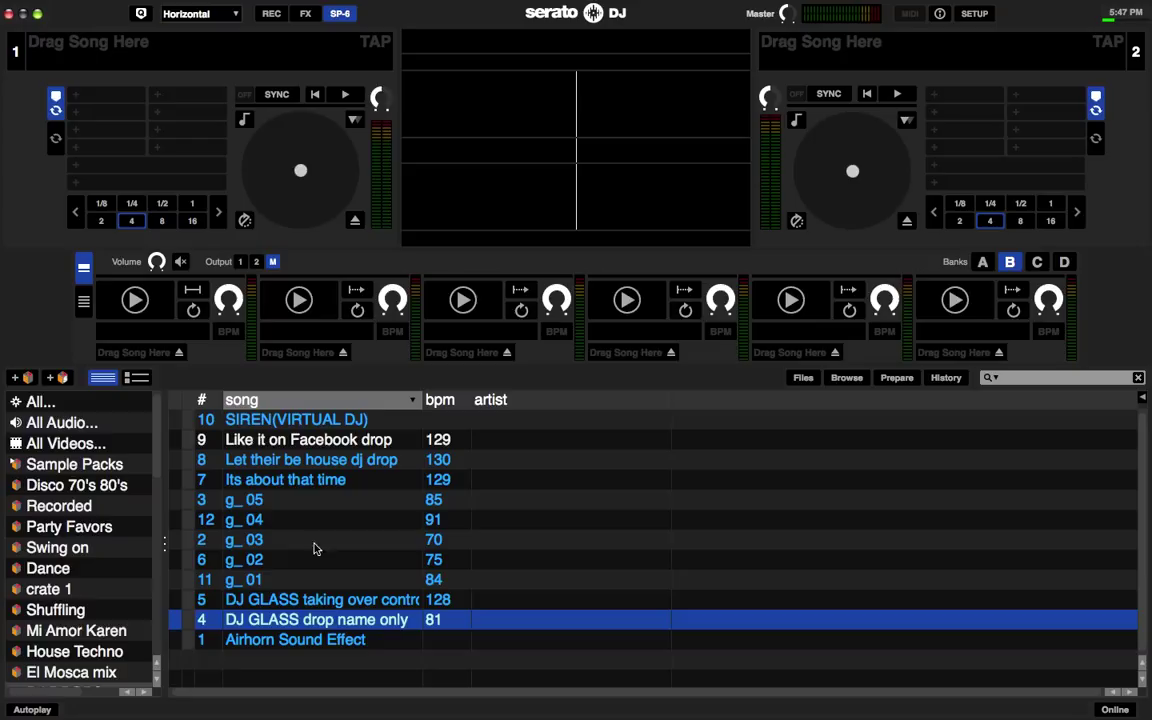
click(298, 464)
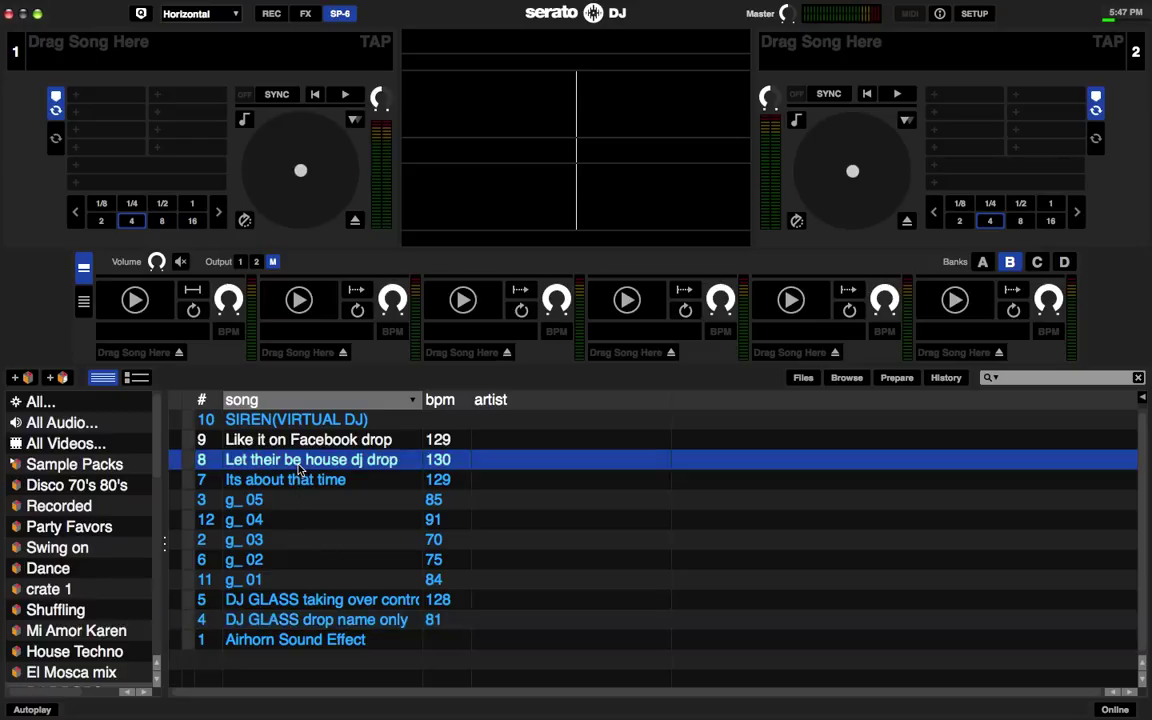
Load the 'Its about that time' drop onto Deck 1 with Shift+Left Arrow.
click(298, 482)
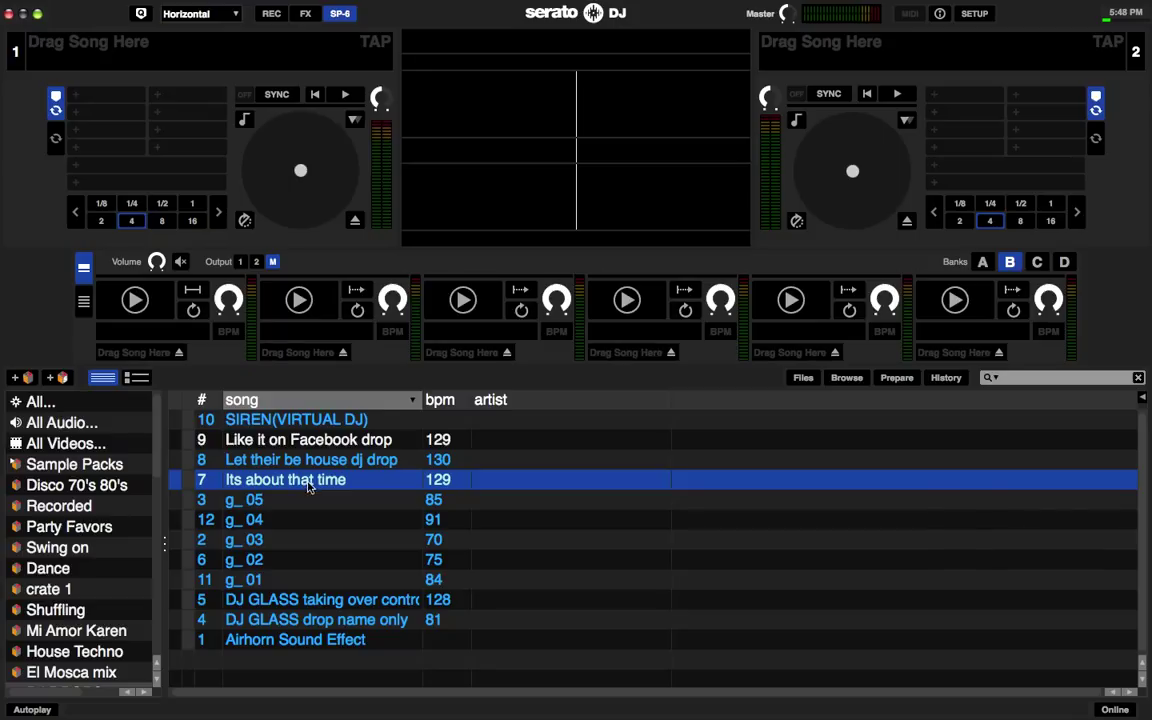
key(shift+Left)
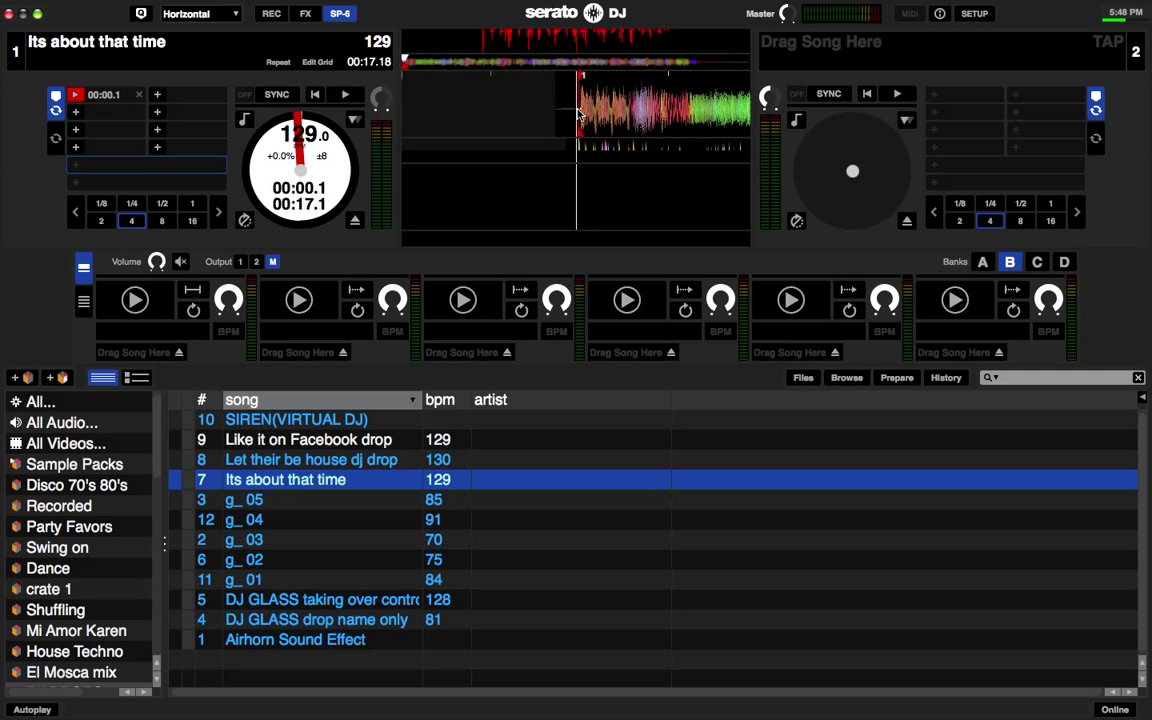
Replace Deck 1's first hot cue with a new one at 00:00.1, the track's start.
key(space)
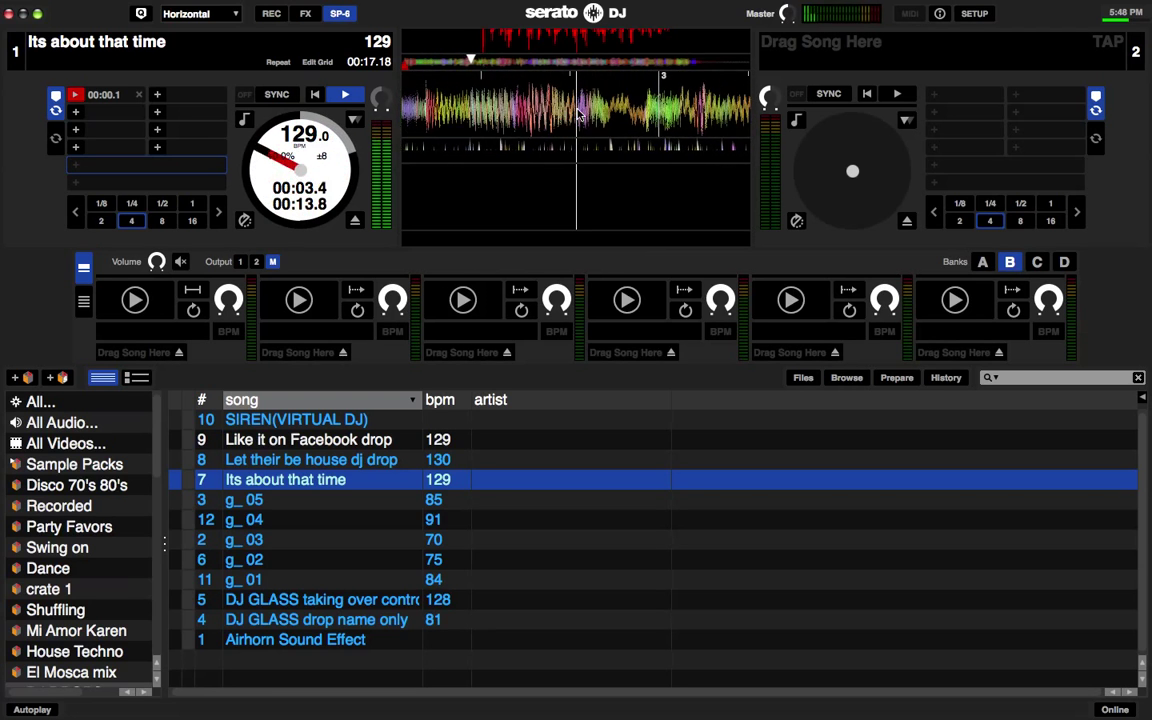
key(space)
key(1)
key(1)
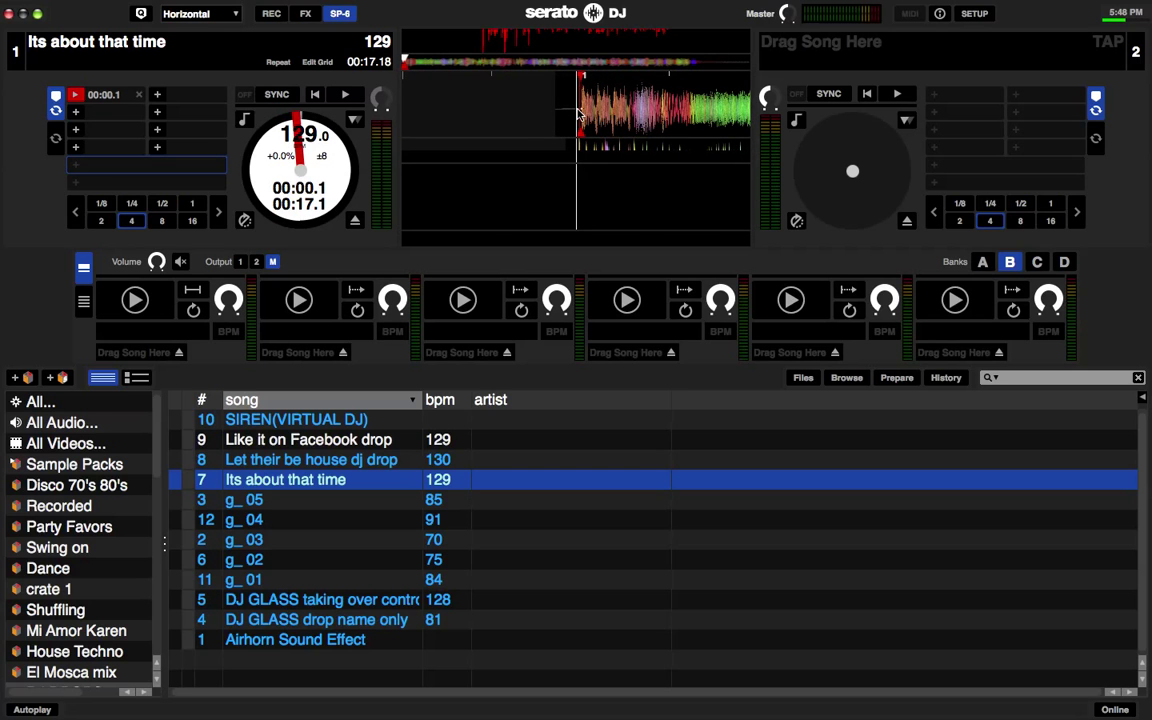
click(138, 94)
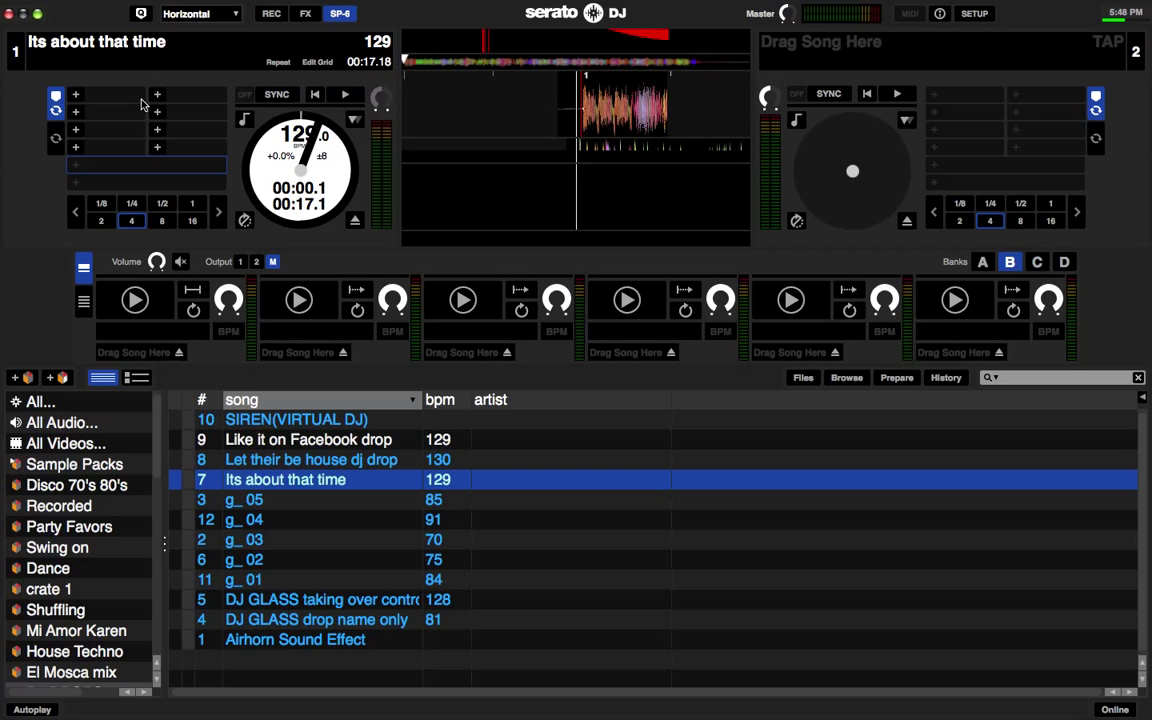
click(76, 96)
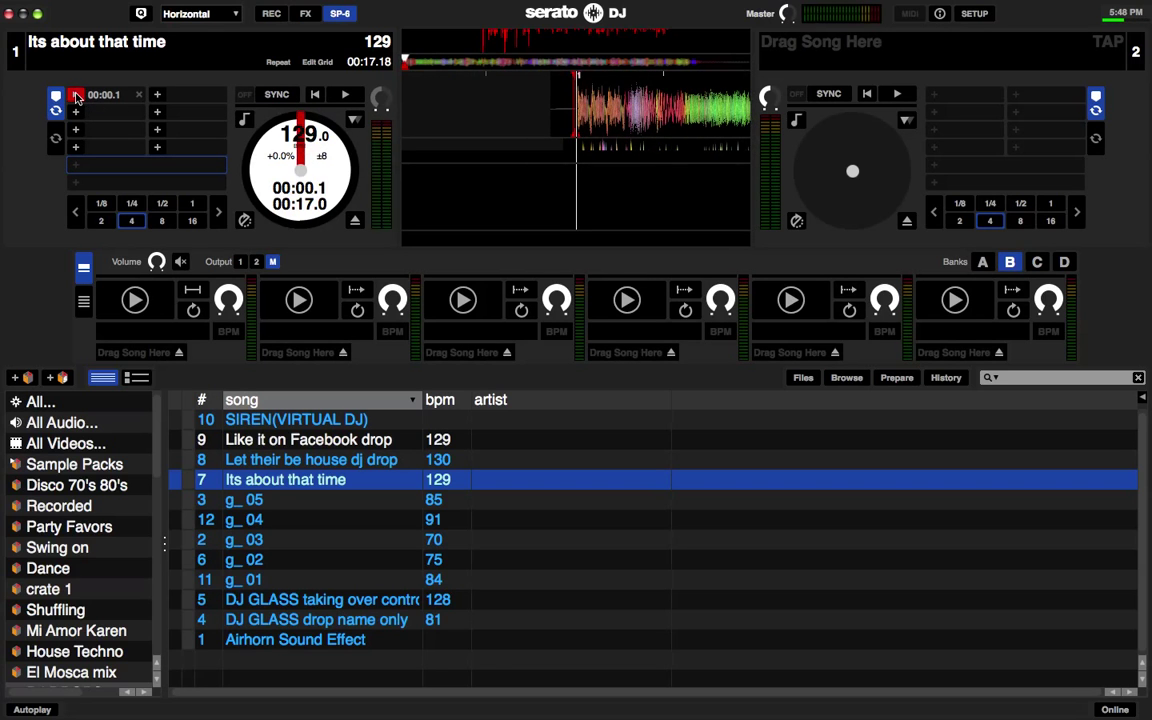
click(76, 96)
Load 'Its about that time' into SP-6 bank B slot 1 and test it with Ctrl+1.
drag(320, 489, 167, 310)
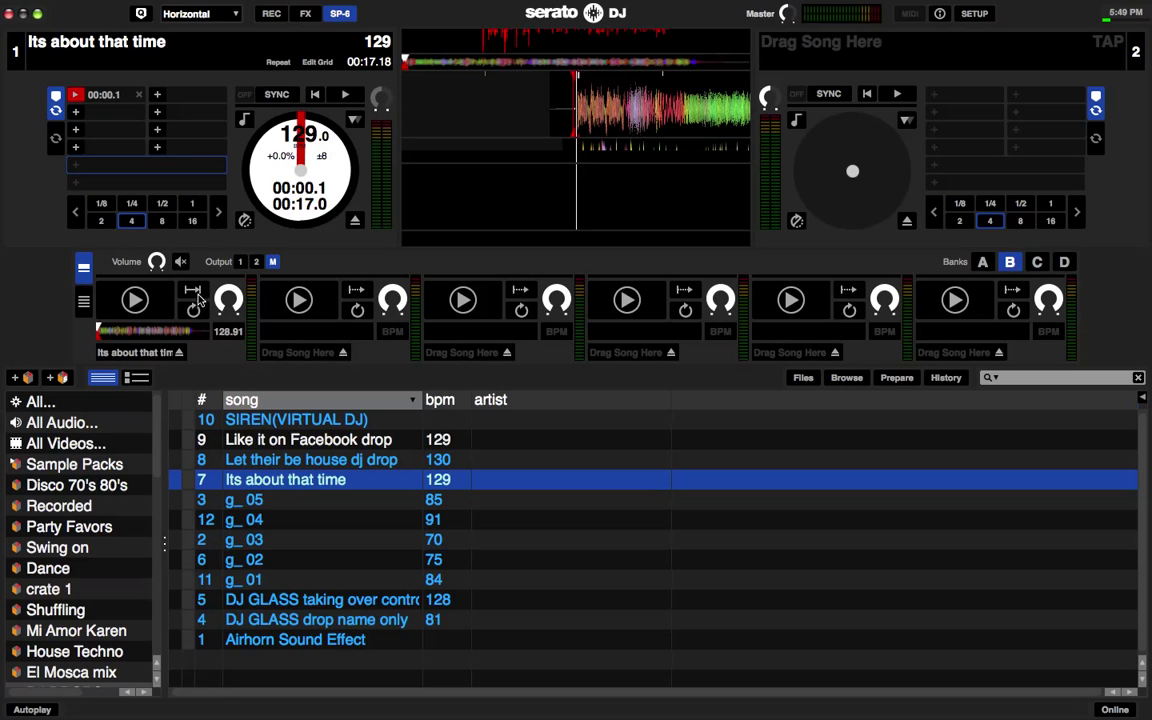
key(ctrl+1)
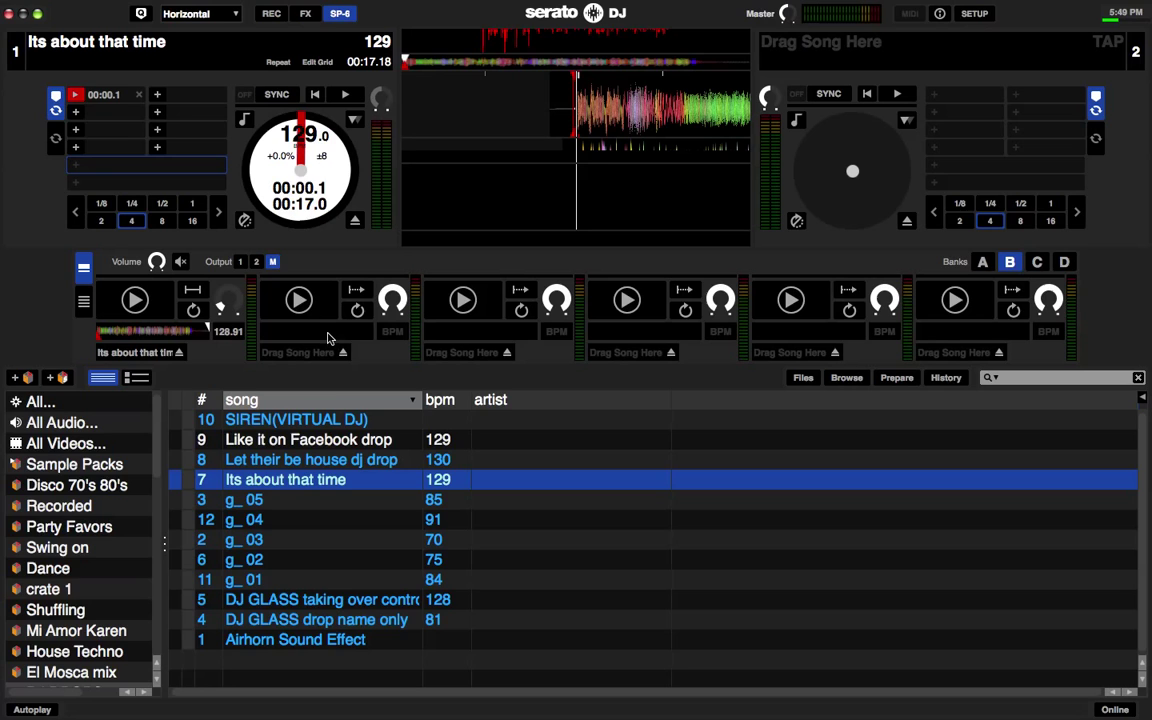
Load Airhorn Sound Effect onto deck 2 and delete its old hot cue.
click(297, 641)
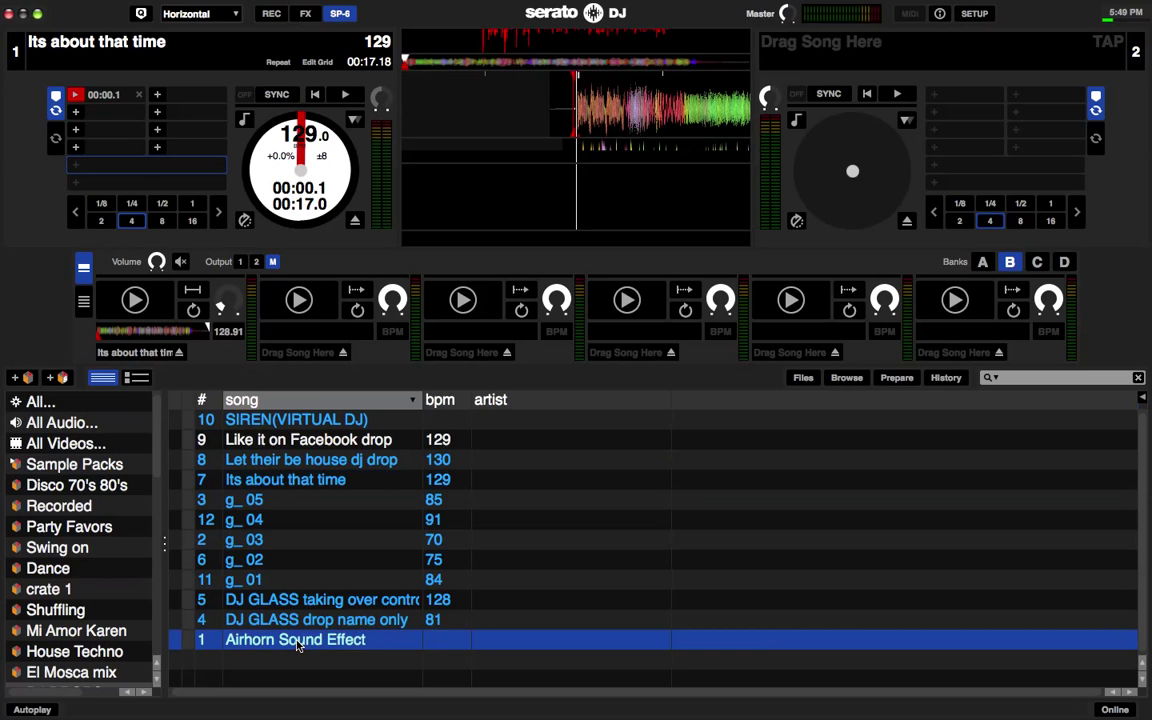
key(shift+Right)
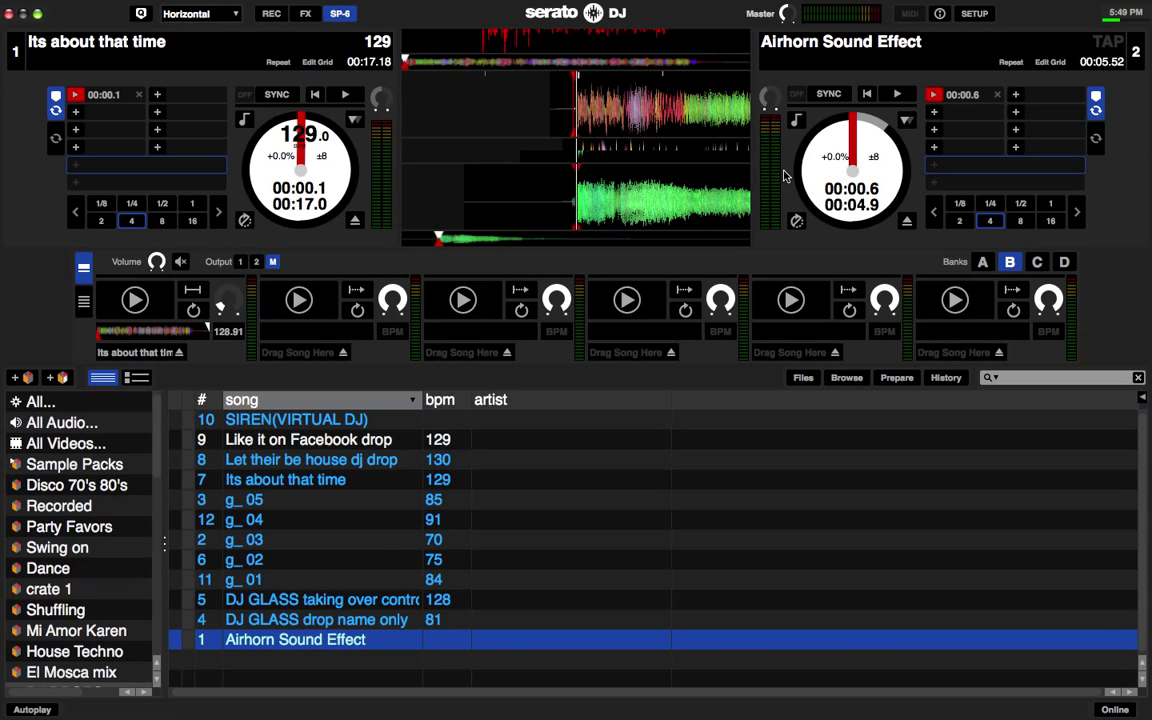
click(997, 94)
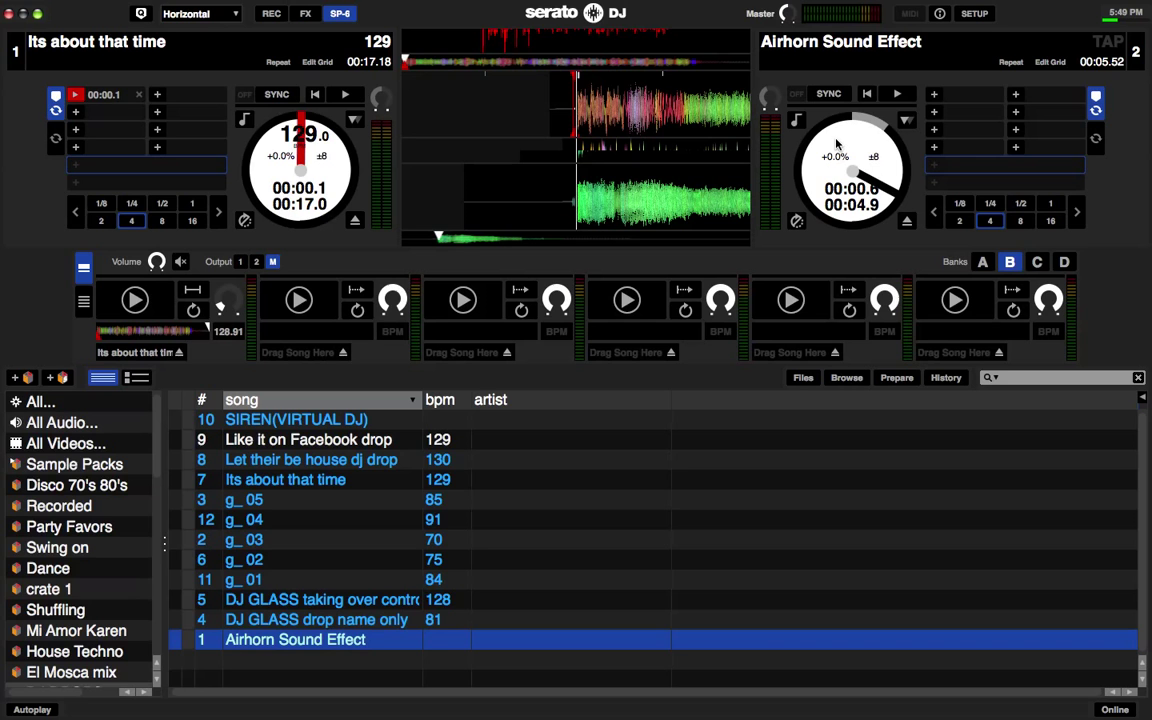
Play the airhorn on deck 2, restarting it from the beginning several times.
key(s)
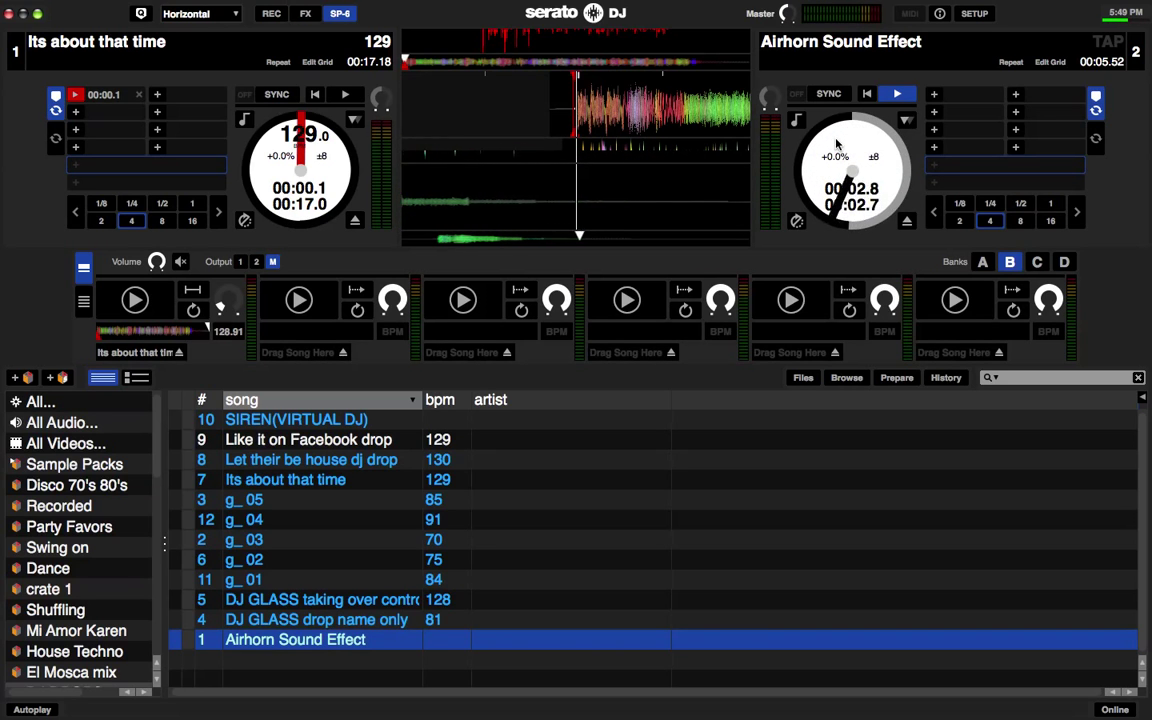
key(a)
key(a)
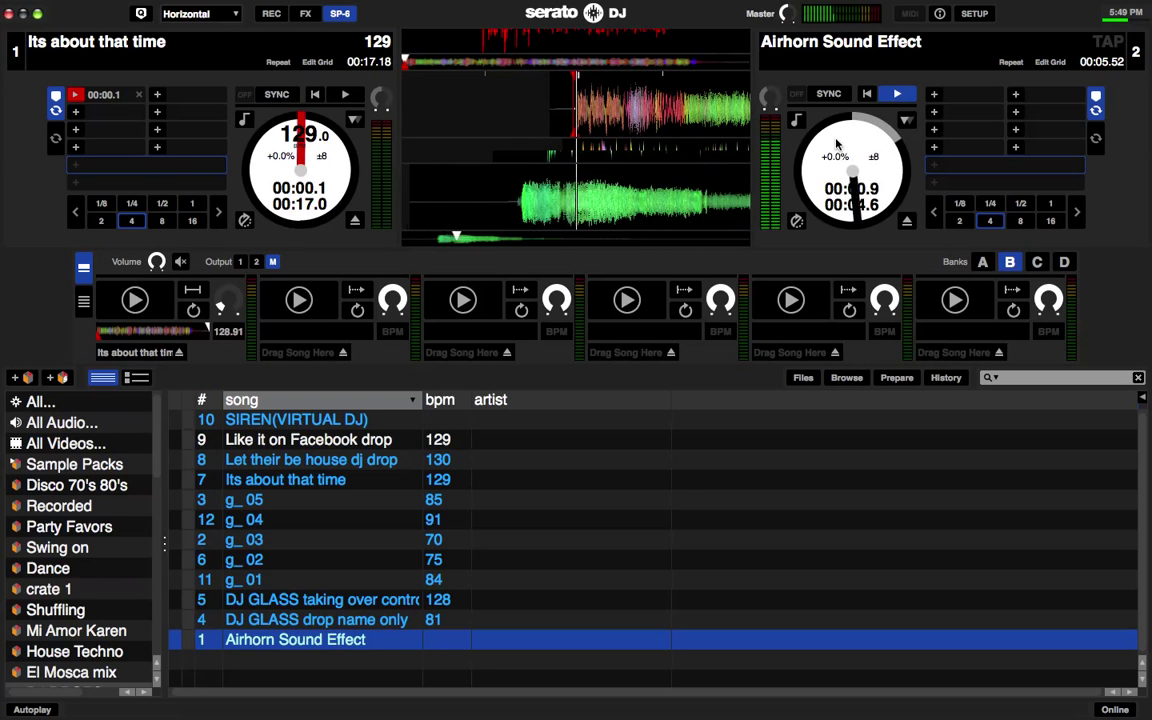
key(a)
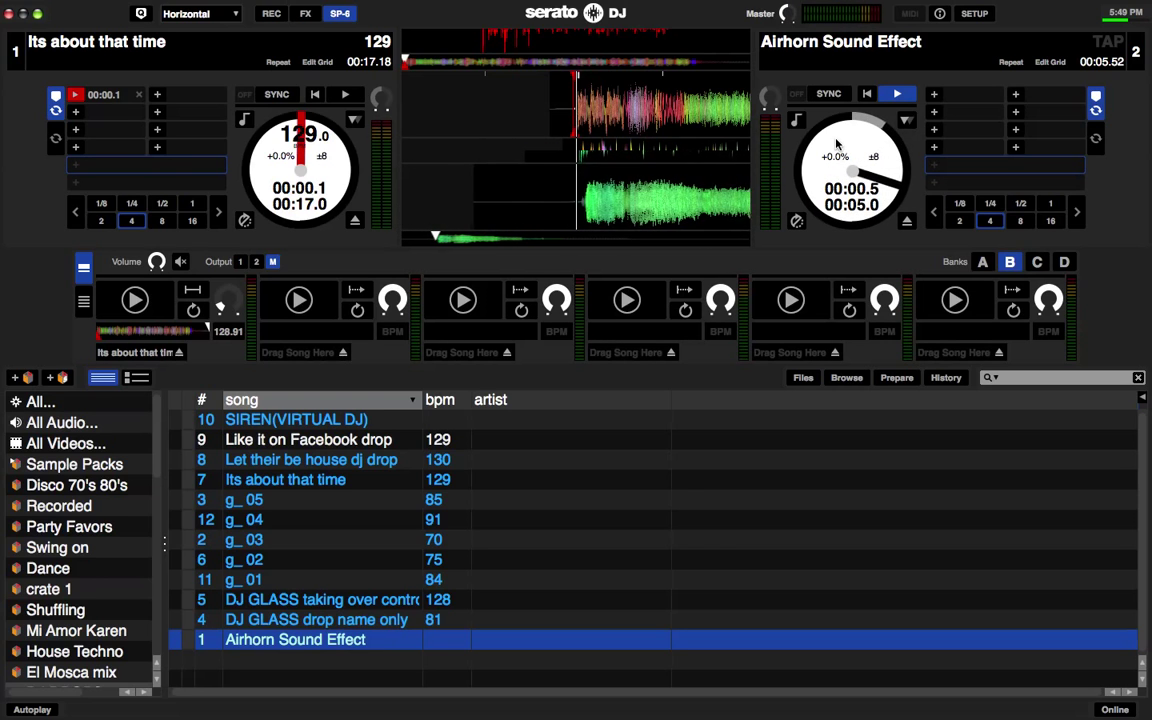
key(a)
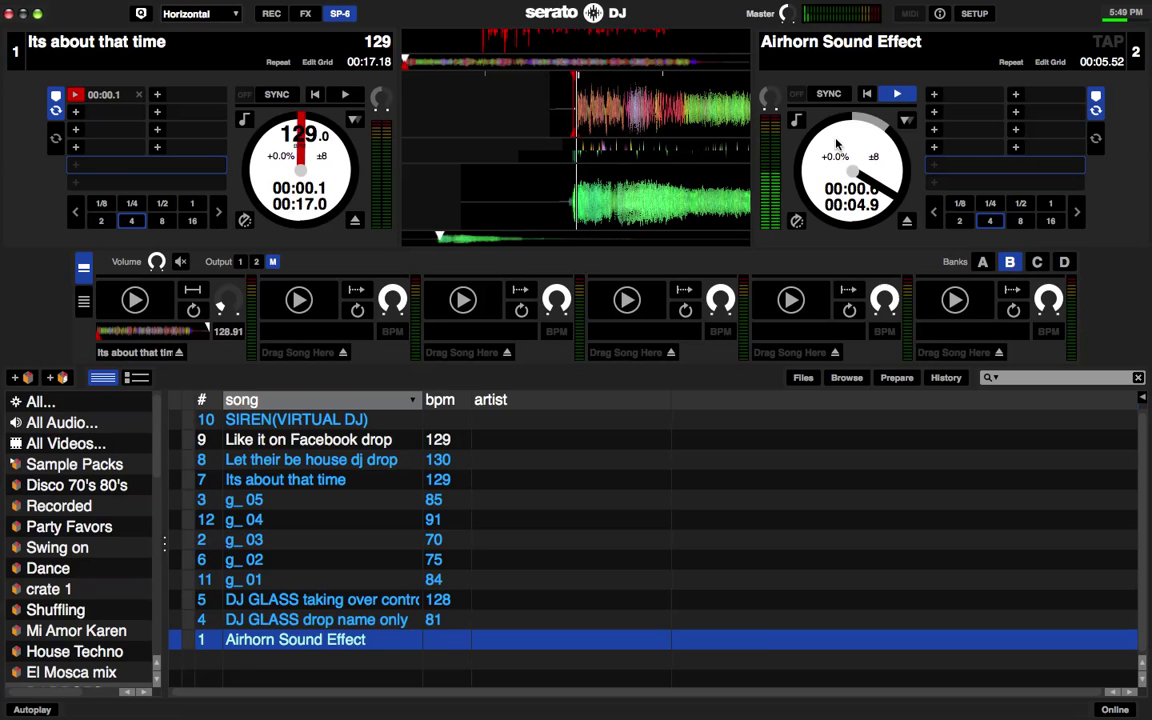
key(a)
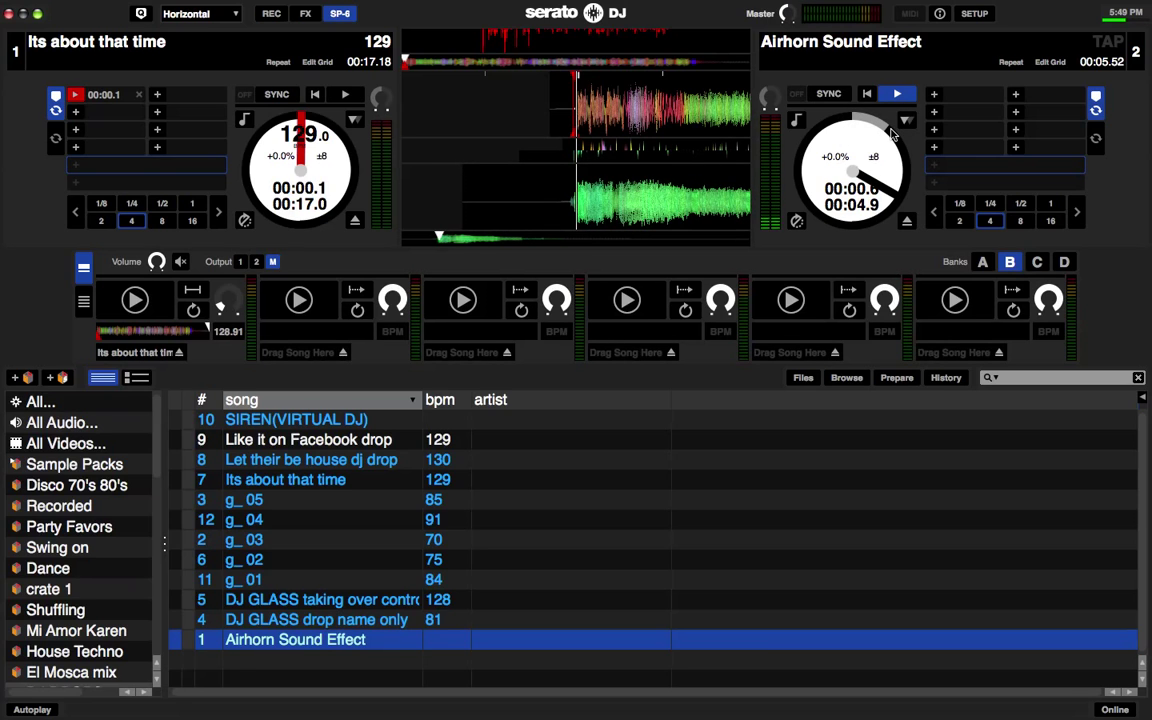
key(a)
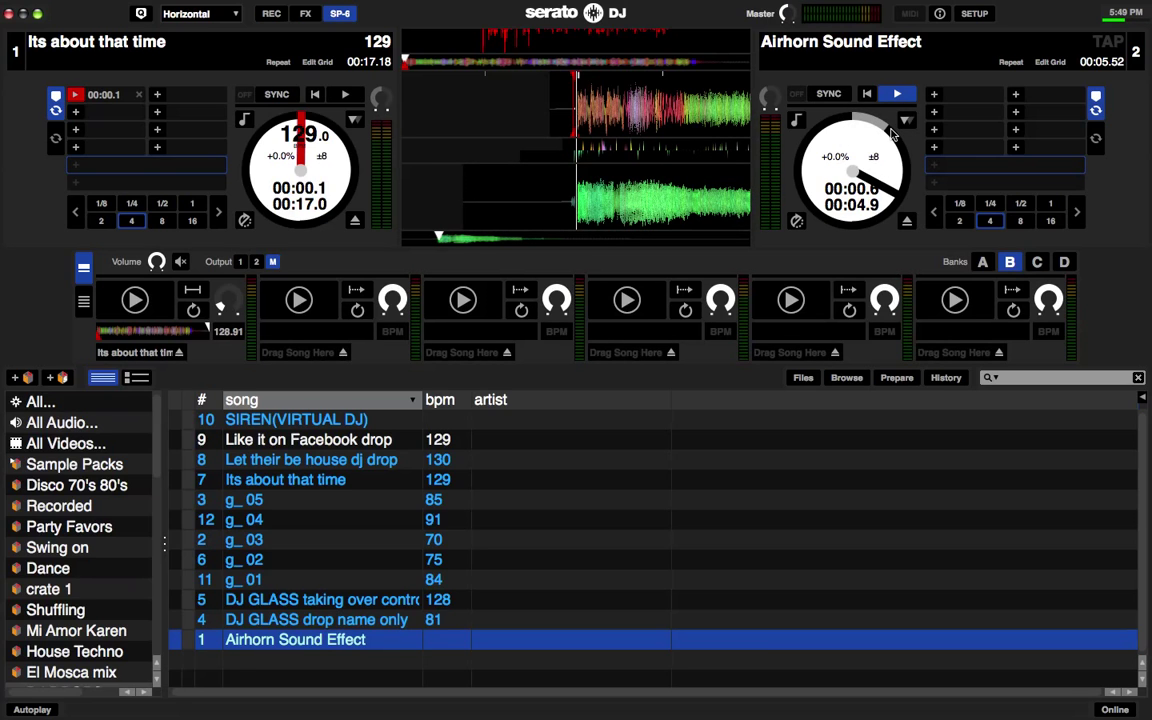
Set hot cue 1 at 00:00.6 and replay the airhorn from it repeatedly.
click(934, 96)
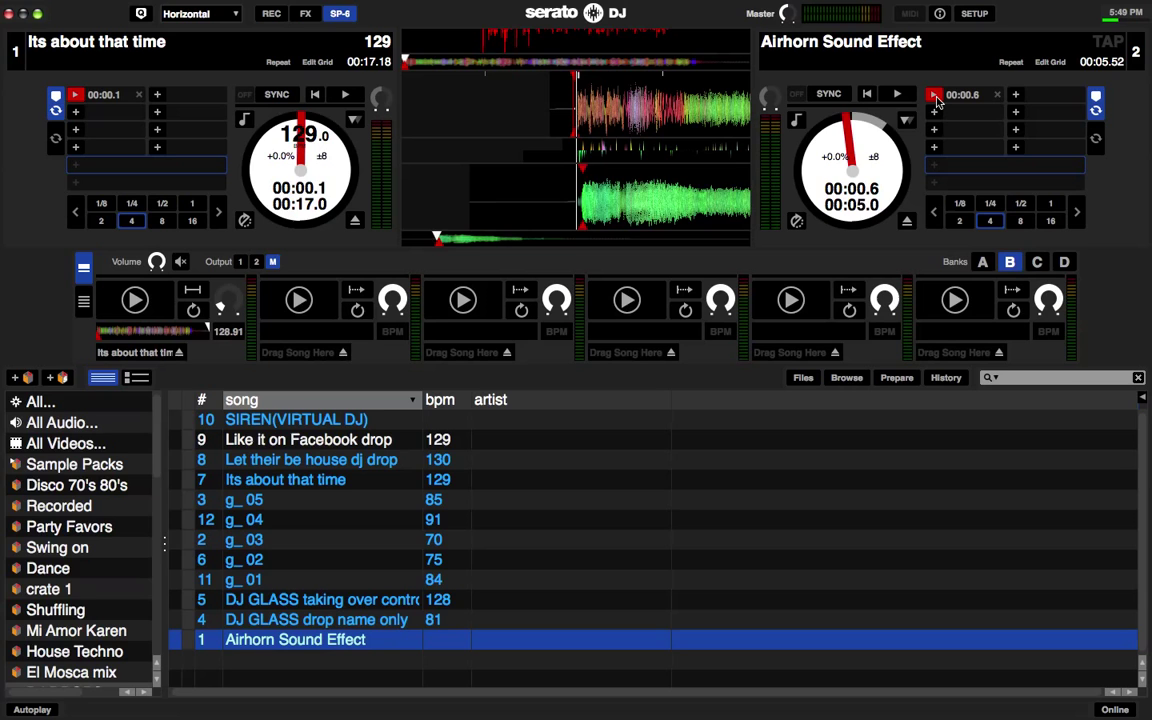
click(934, 96)
click(934, 96)
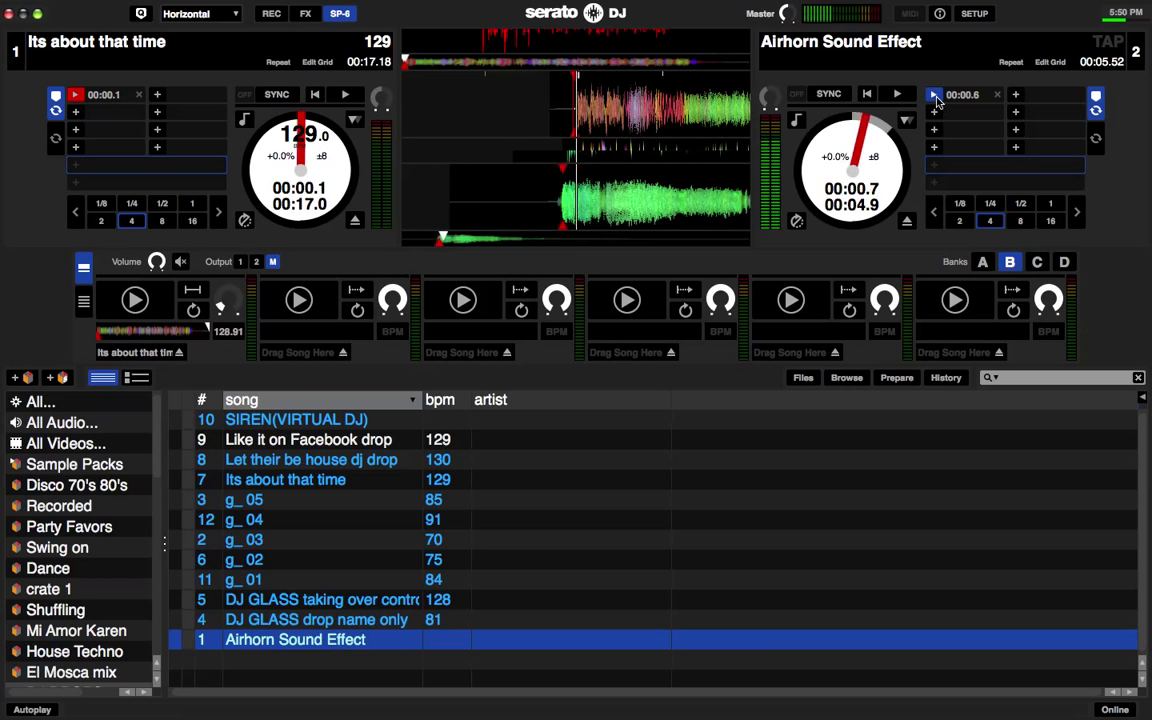
click(934, 96)
click(934, 96)
click(934, 96)
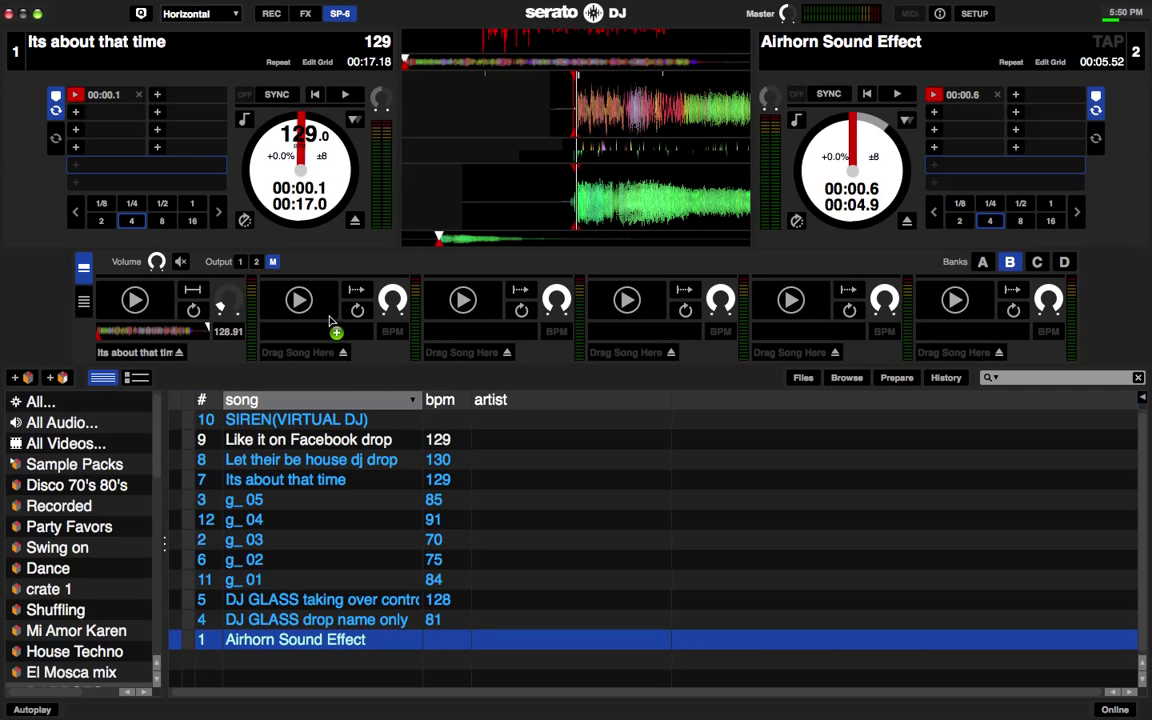
Drag Airhorn Sound Effect into SP-6 bank B slot 2.
drag(329, 320, 330, 321)
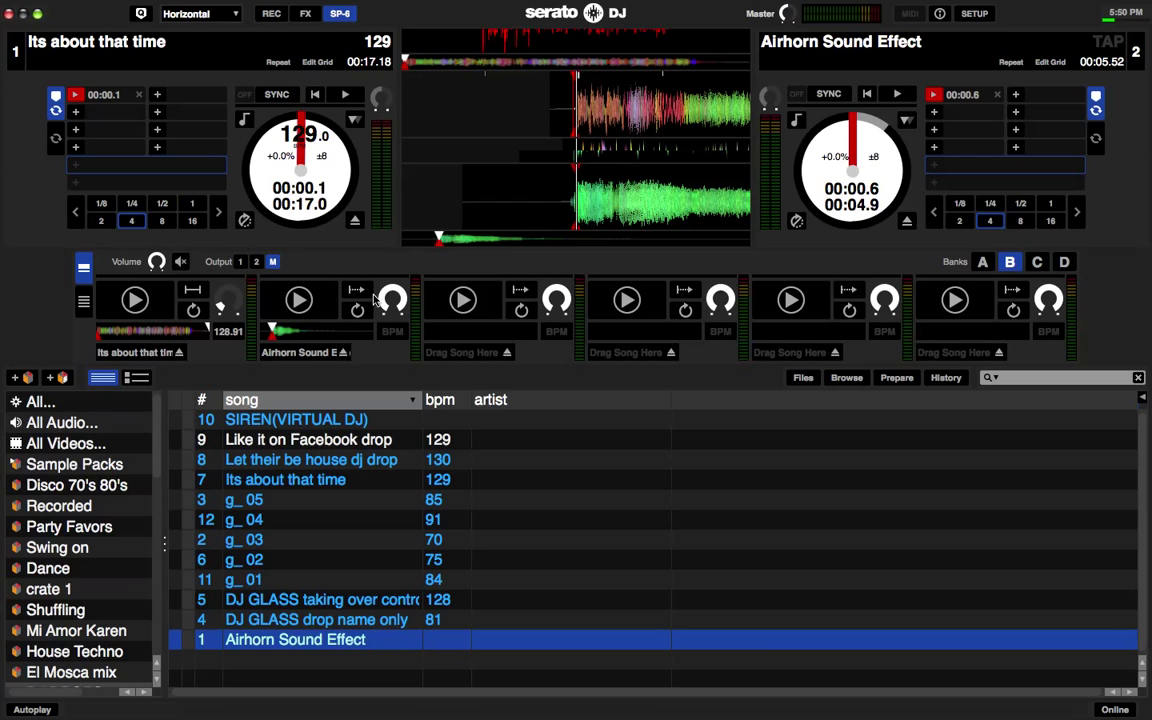
key(6)
click(143, 354)
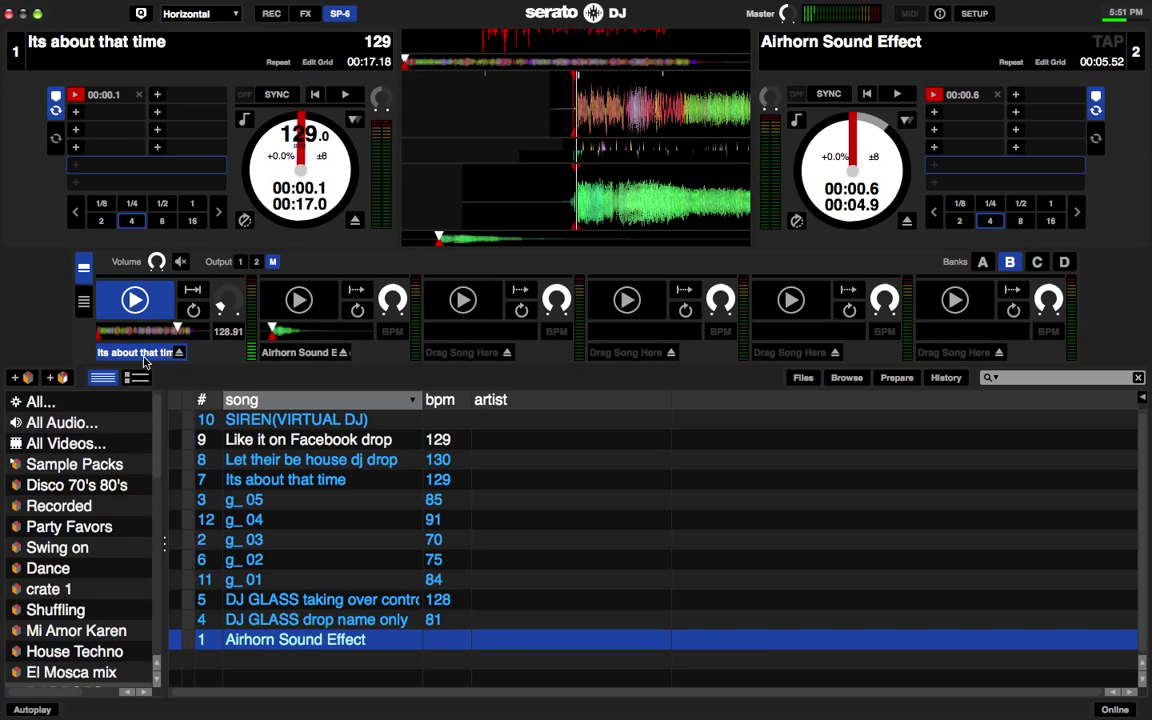
key(ctrl+6)
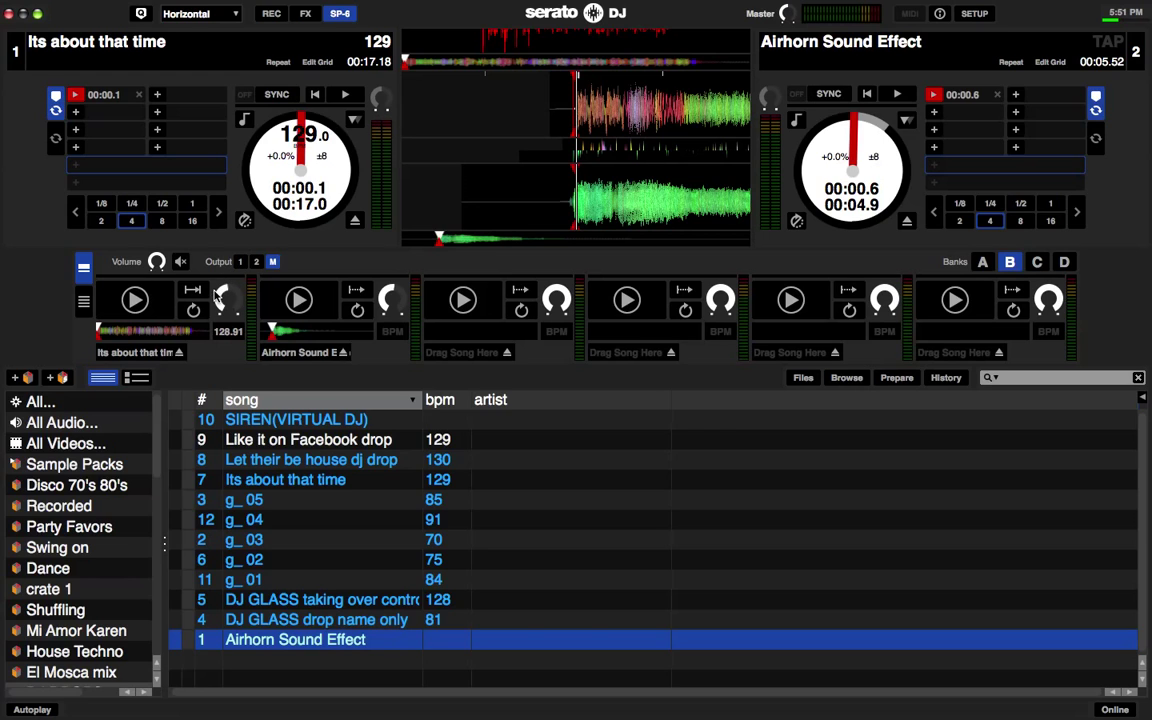
key(ctrl+1)
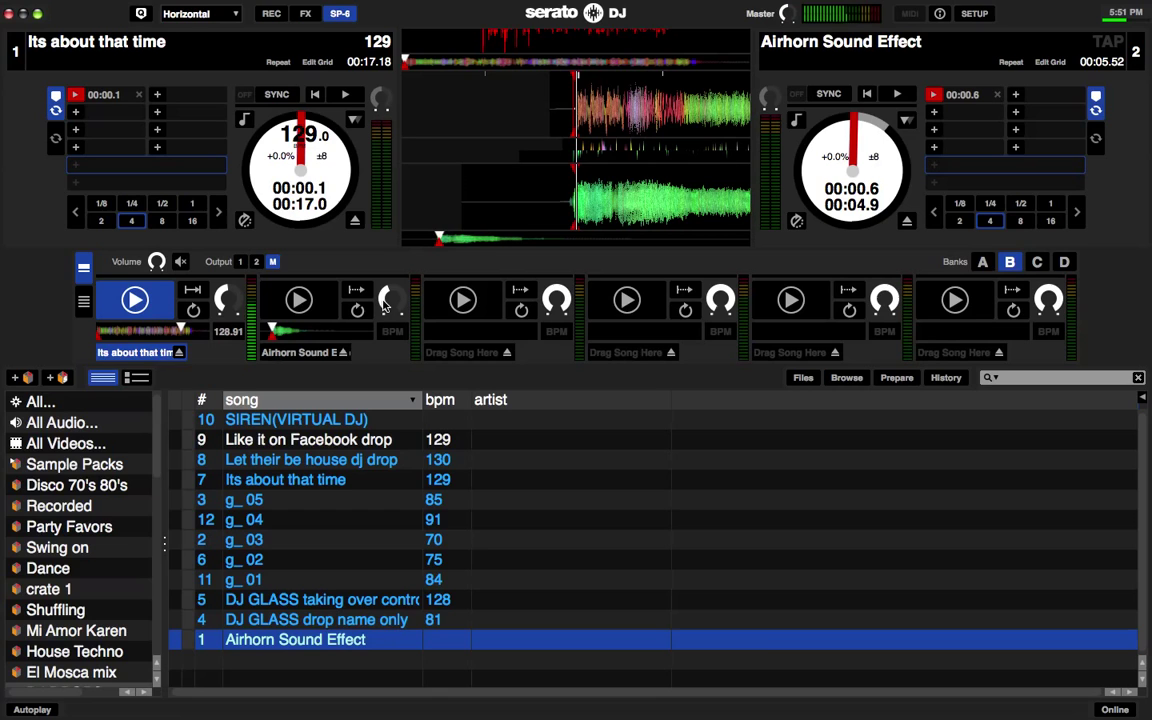
key(ctrl+2)
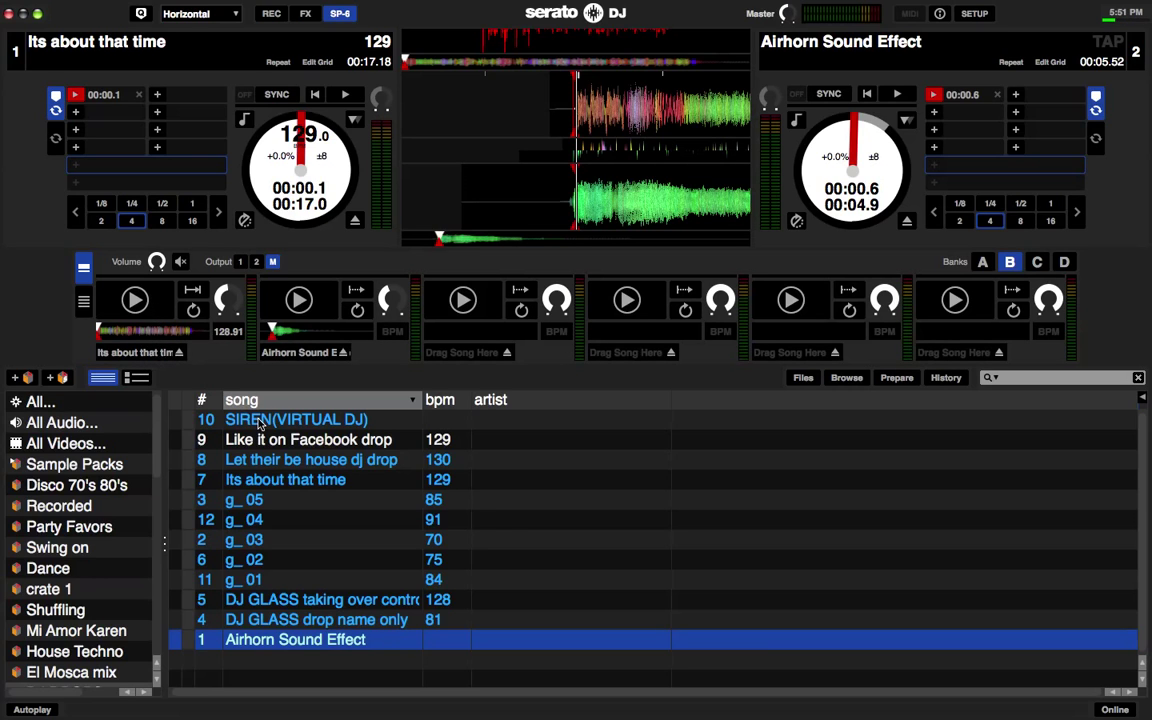
Load DJ GLASS drop name only, SIREN(VIRTUAL DJ), Let their be house dj drop and Like it on Facebook drop into slots 3–6.
click(308, 620)
drag(308, 624, 448, 312)
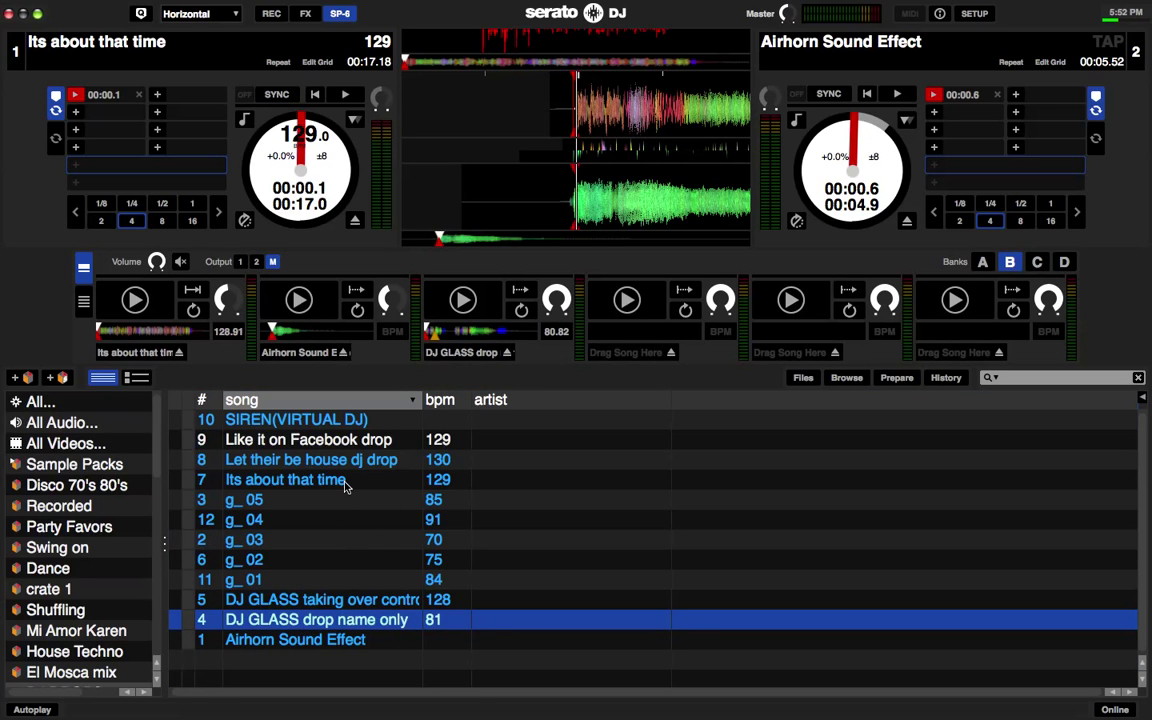
drag(292, 419, 626, 318)
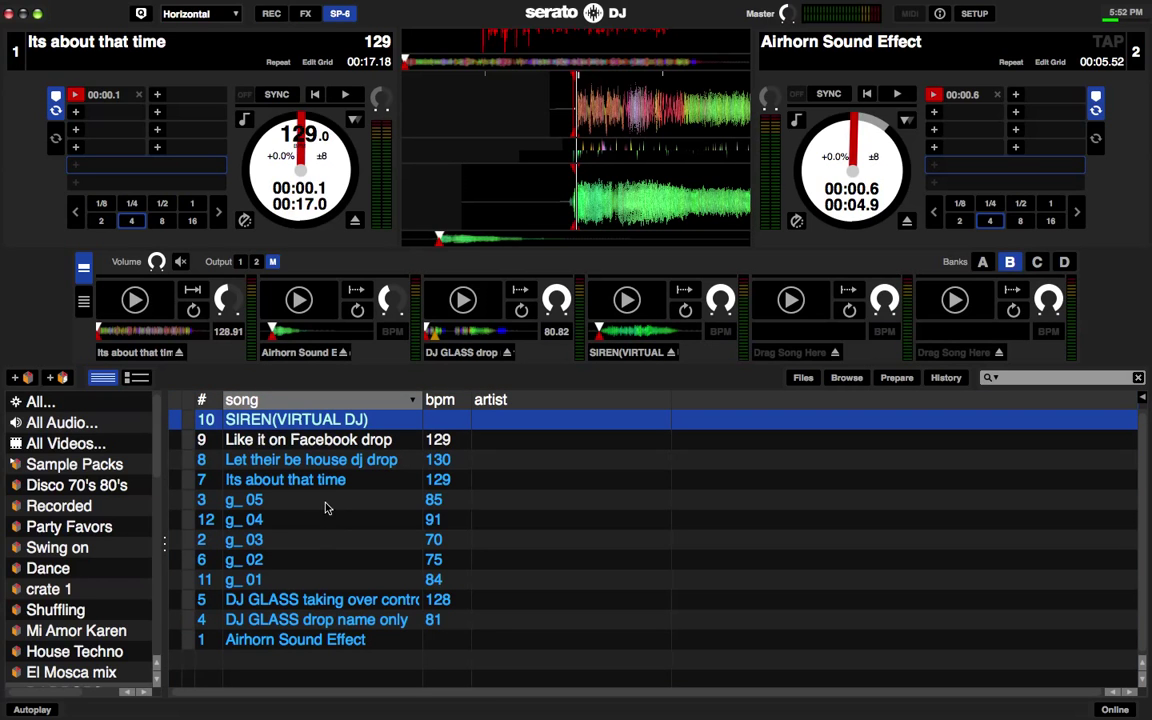
drag(324, 463, 758, 333)
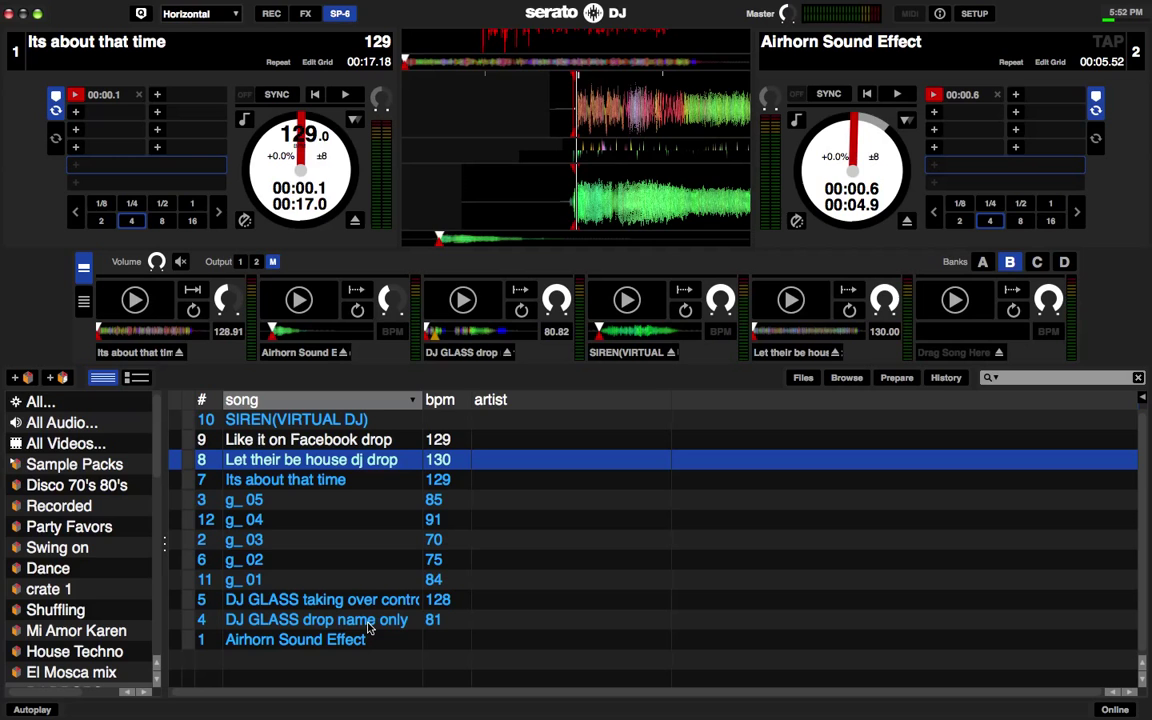
click(322, 440)
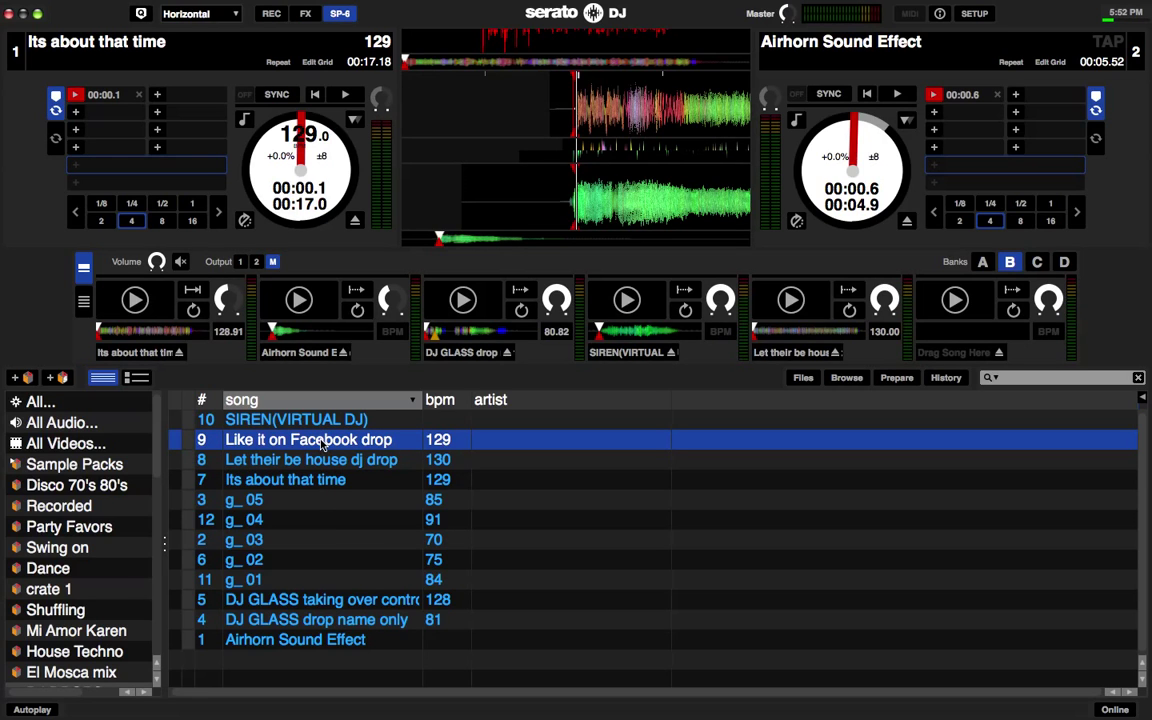
drag(322, 444, 955, 305)
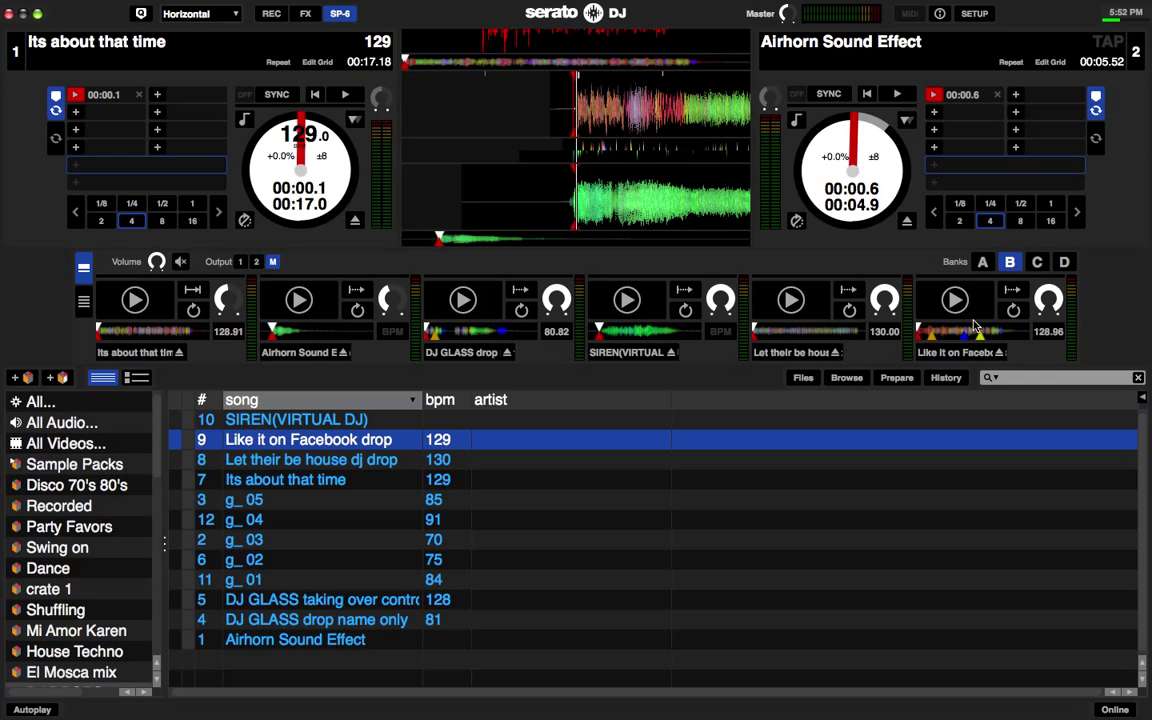
Play Its about that time and lower slot 1's gain, then test the Airhorn and DJ GLASS samples.
click(194, 322)
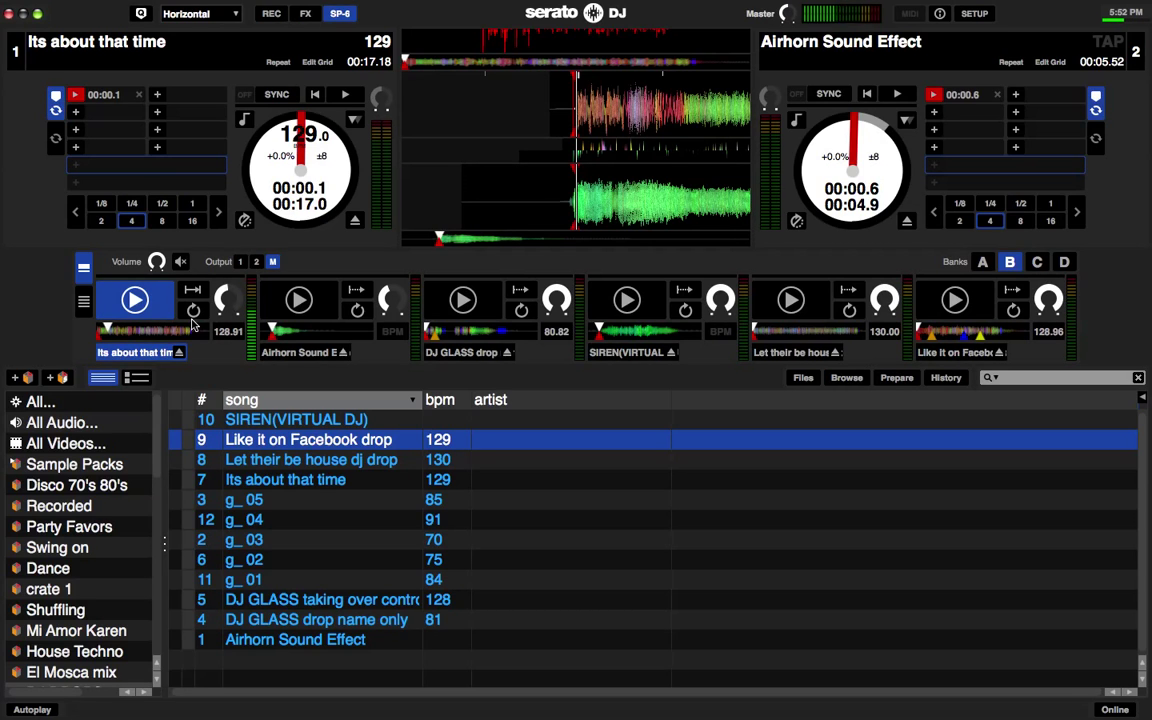
drag(224, 297, 228, 330)
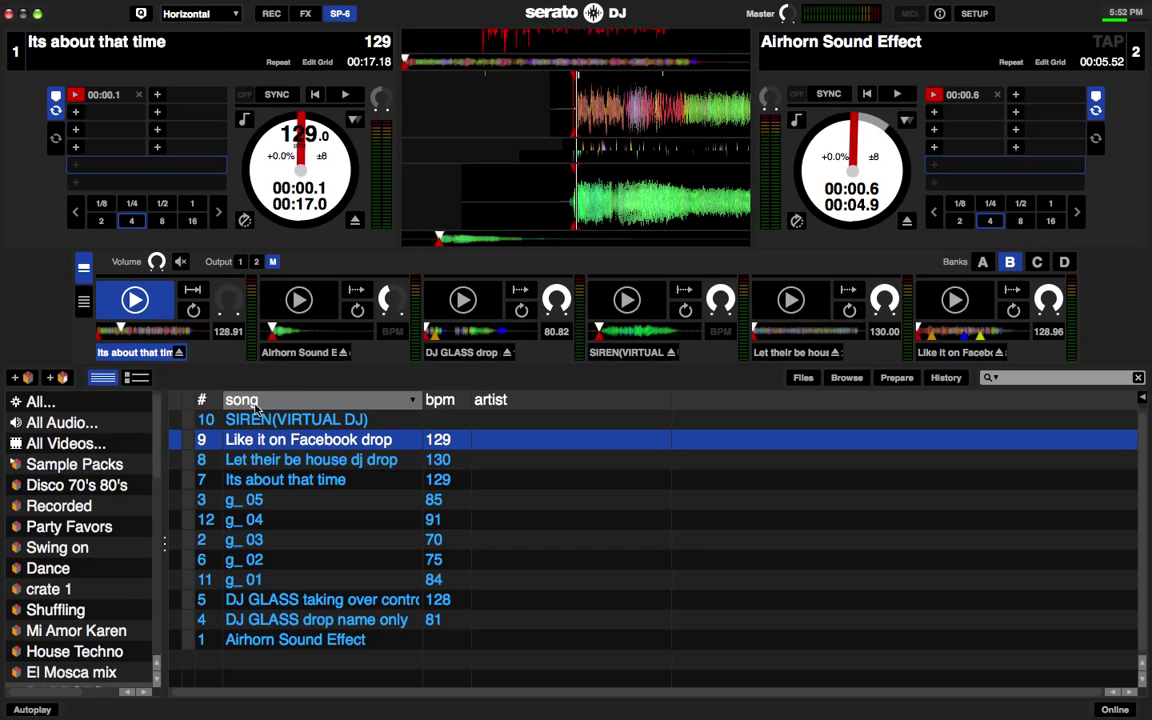
click(334, 330)
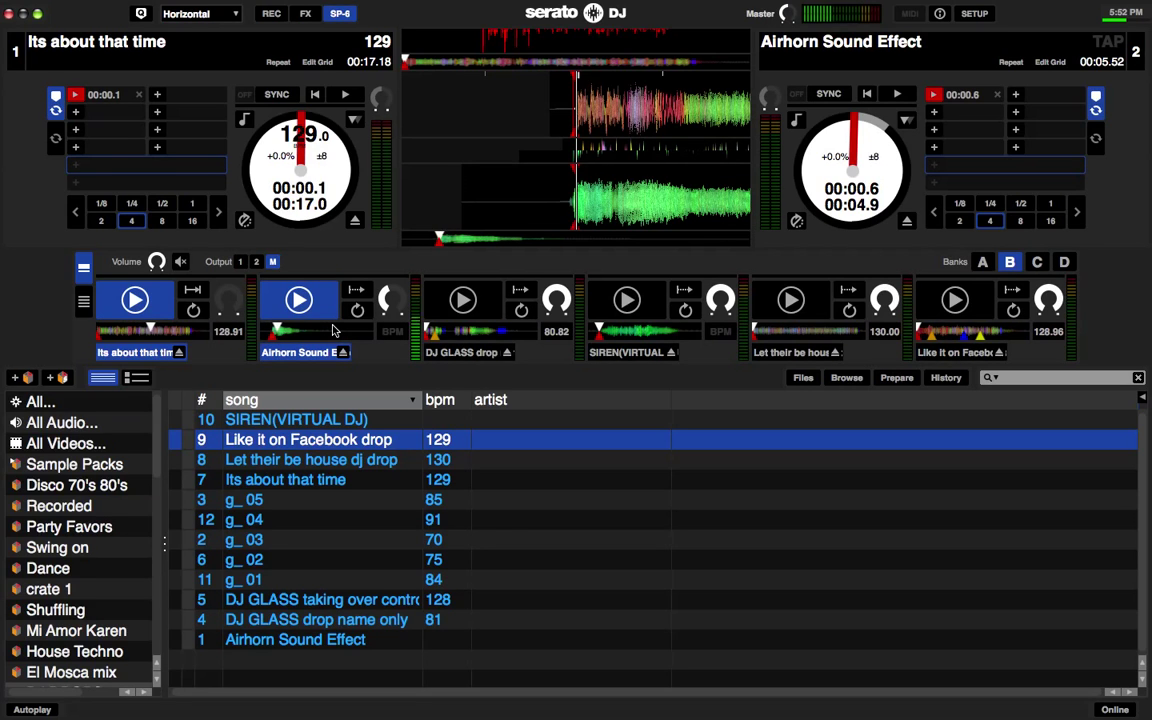
click(467, 333)
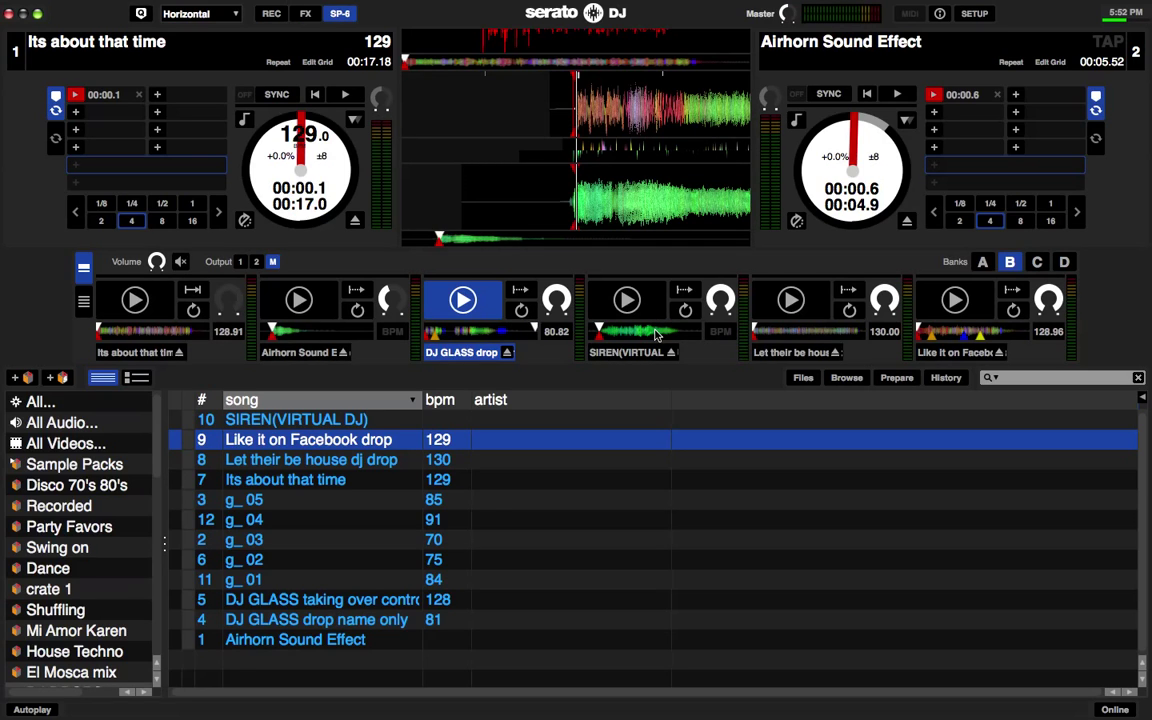
Test the SIREN, Let their be house and Airhorn samples via keys and play buttons.
key(4)
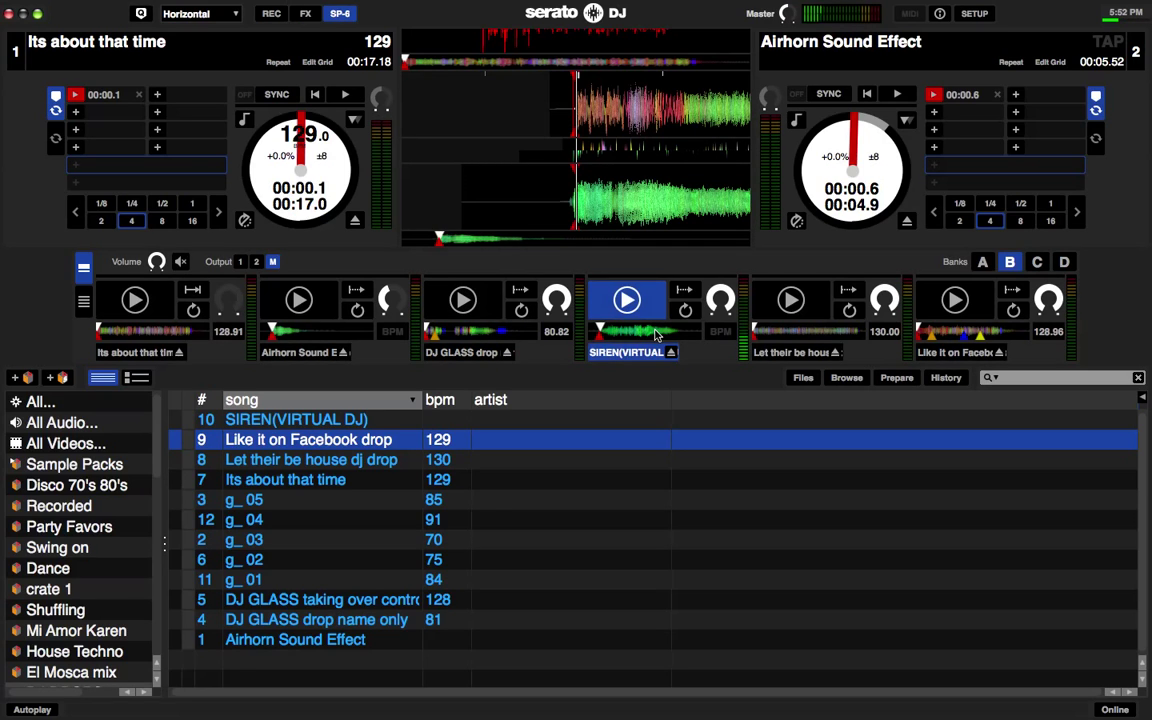
click(817, 317)
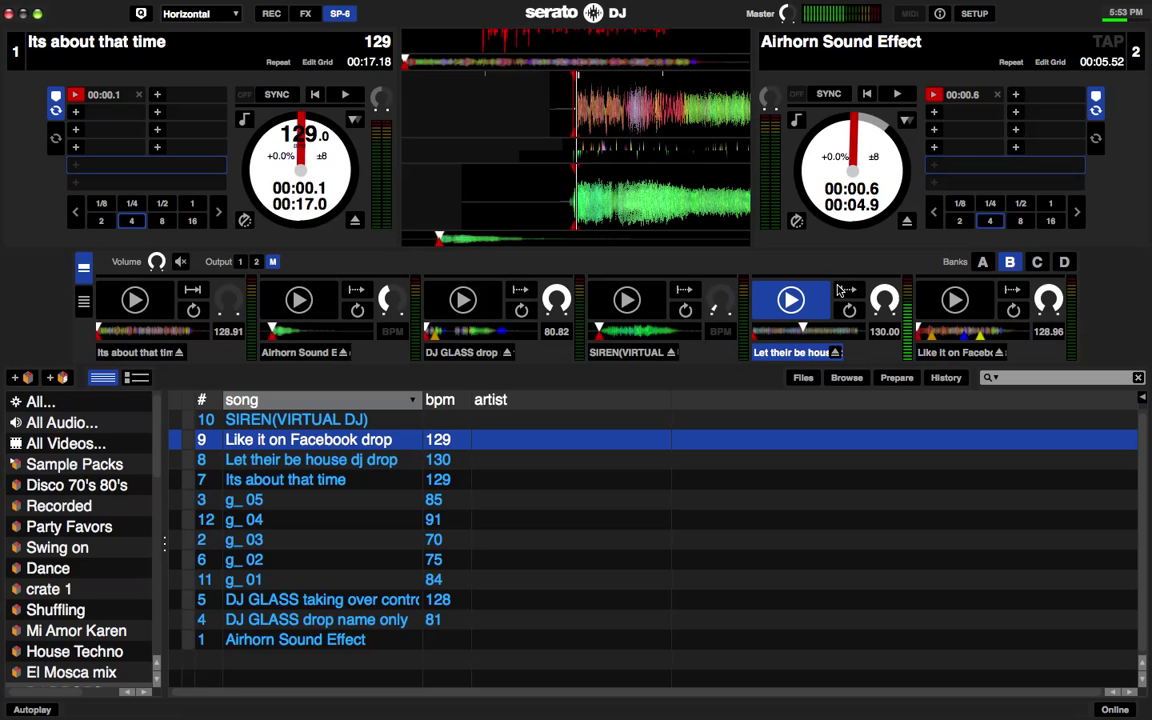
key(ctrl+2)
key(4)
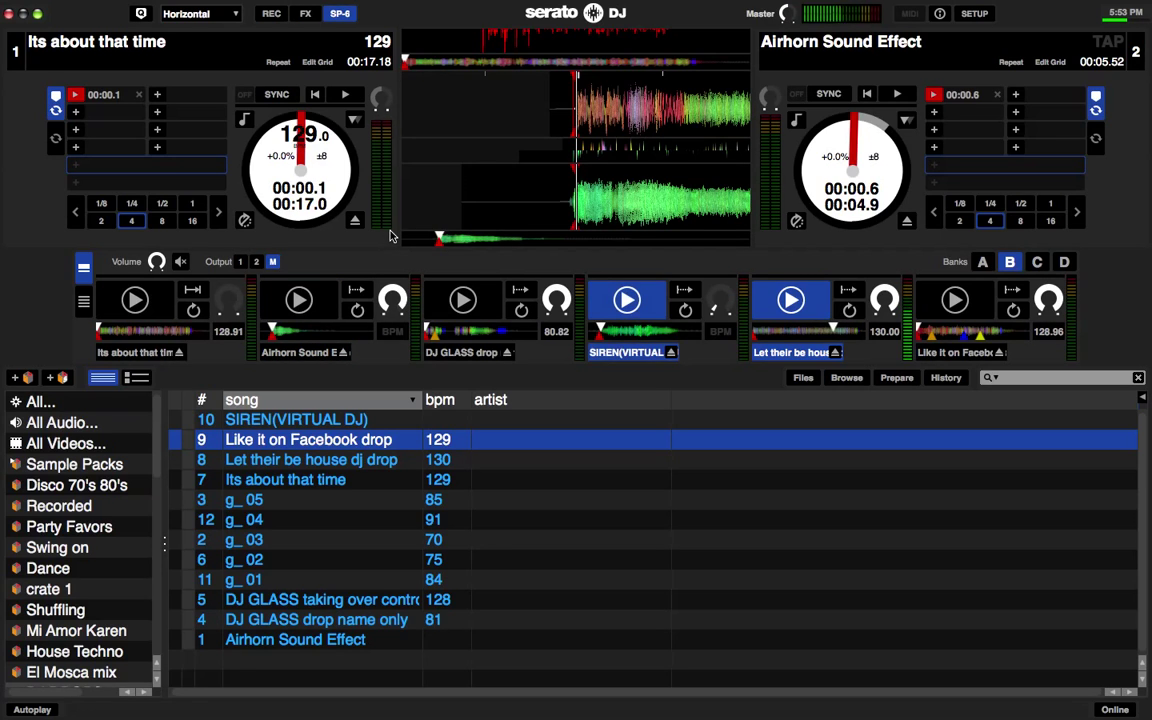
click(299, 302)
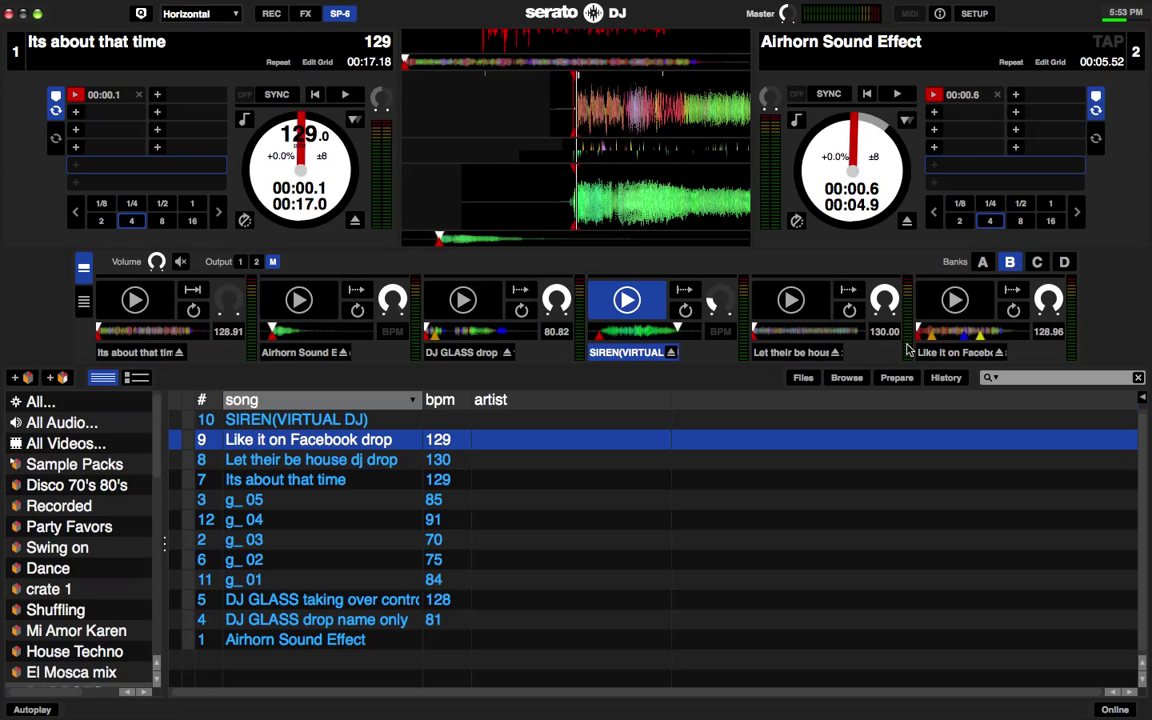
Test the Like it on Facebook and Airhorn samples, then switch the sampler to bank D.
click(942, 316)
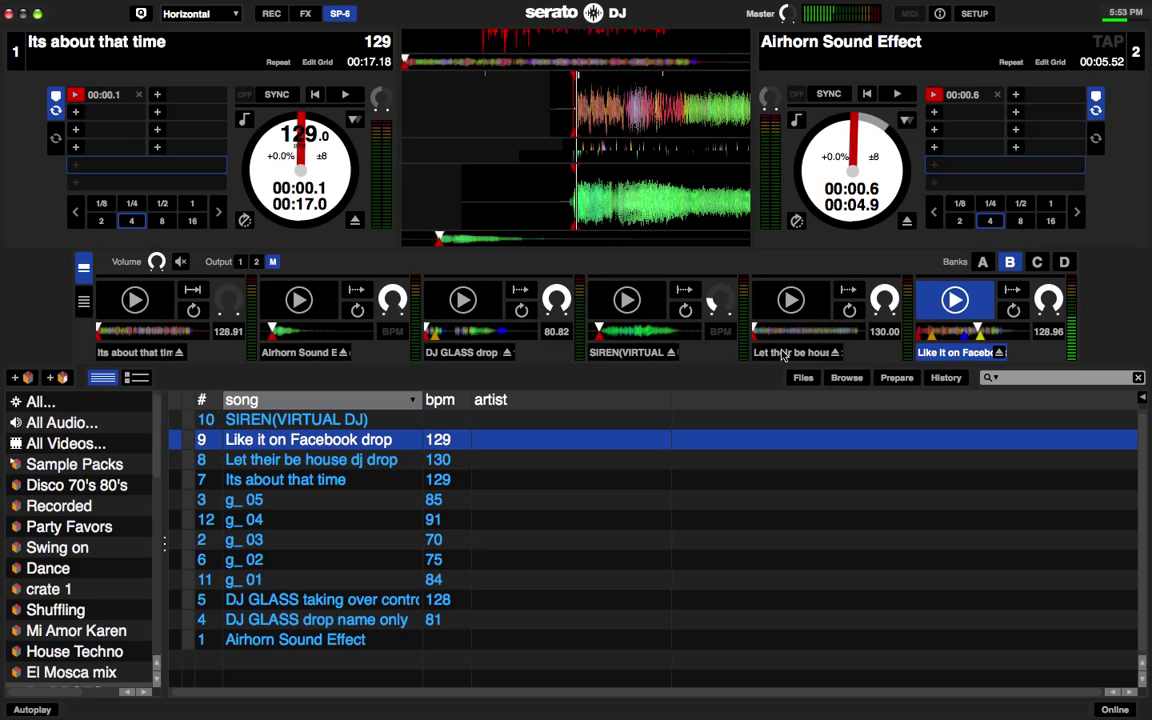
key(x)
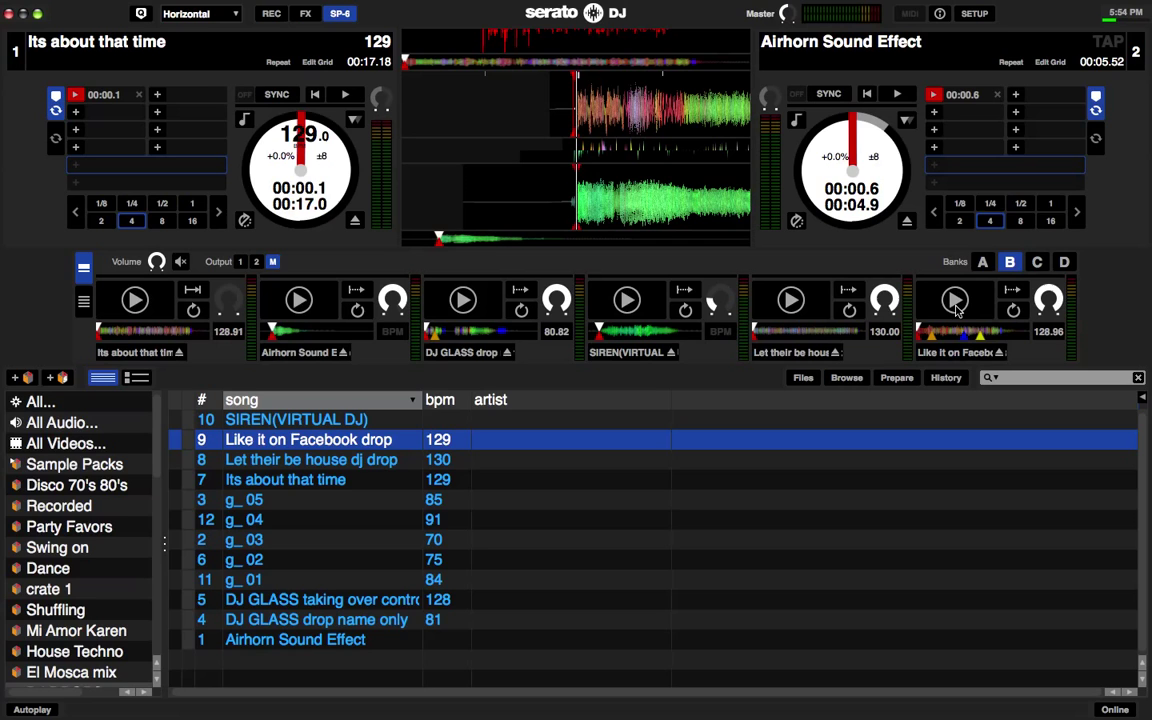
click(1064, 262)
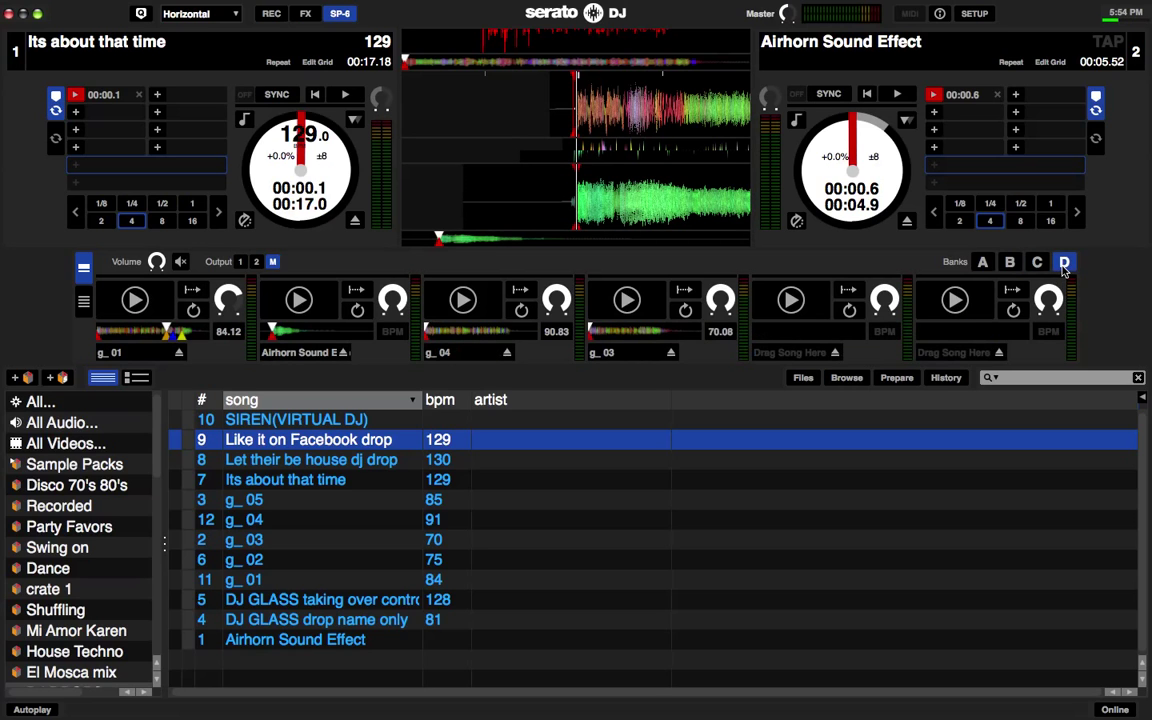
click(522, 311)
click(522, 312)
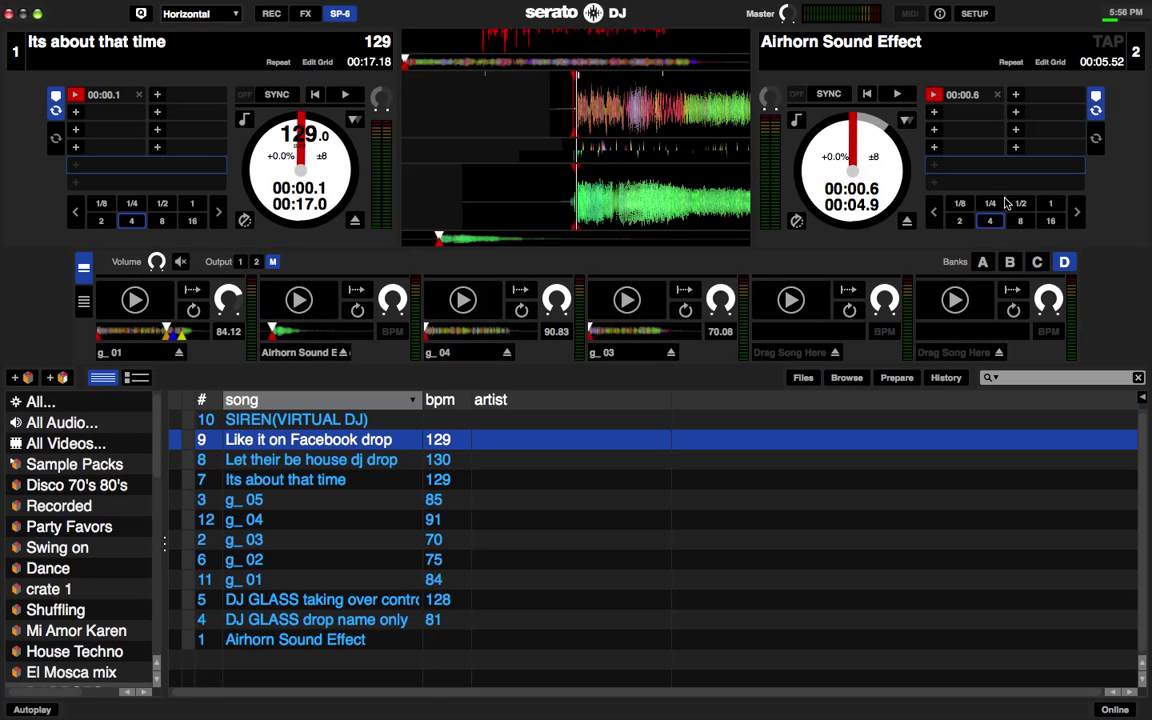
Quit Serato DJ, confirming Yes in the exit prompt.
click(9, 15)
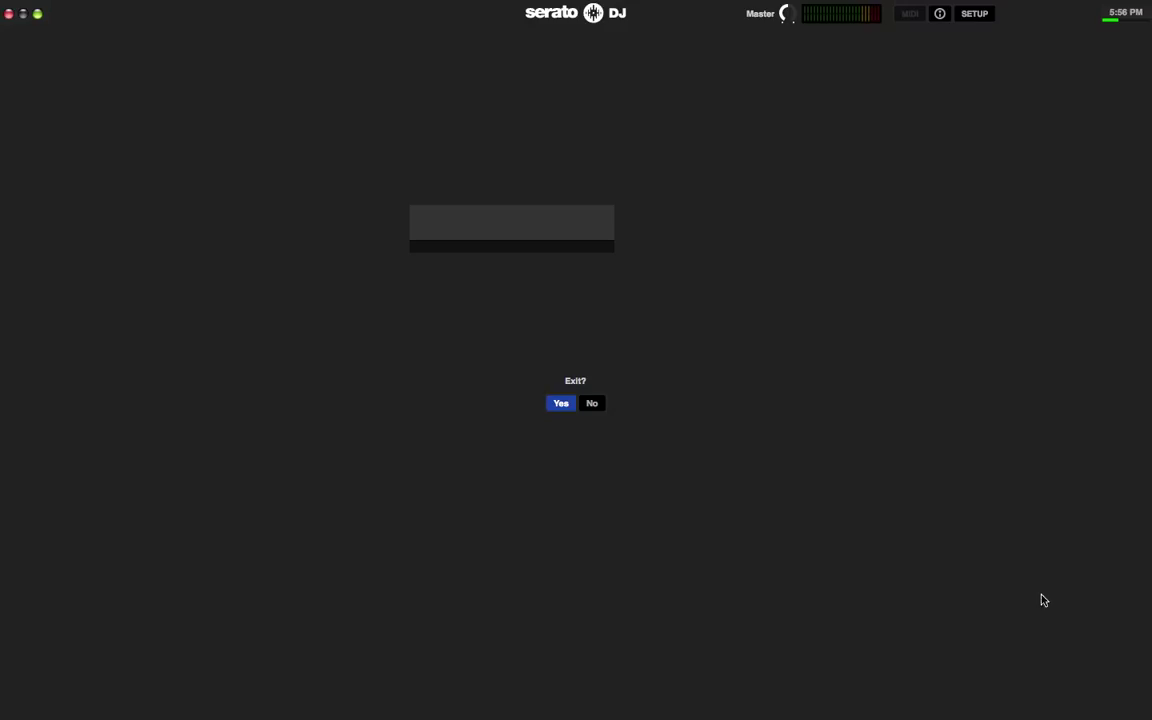
key(Return)
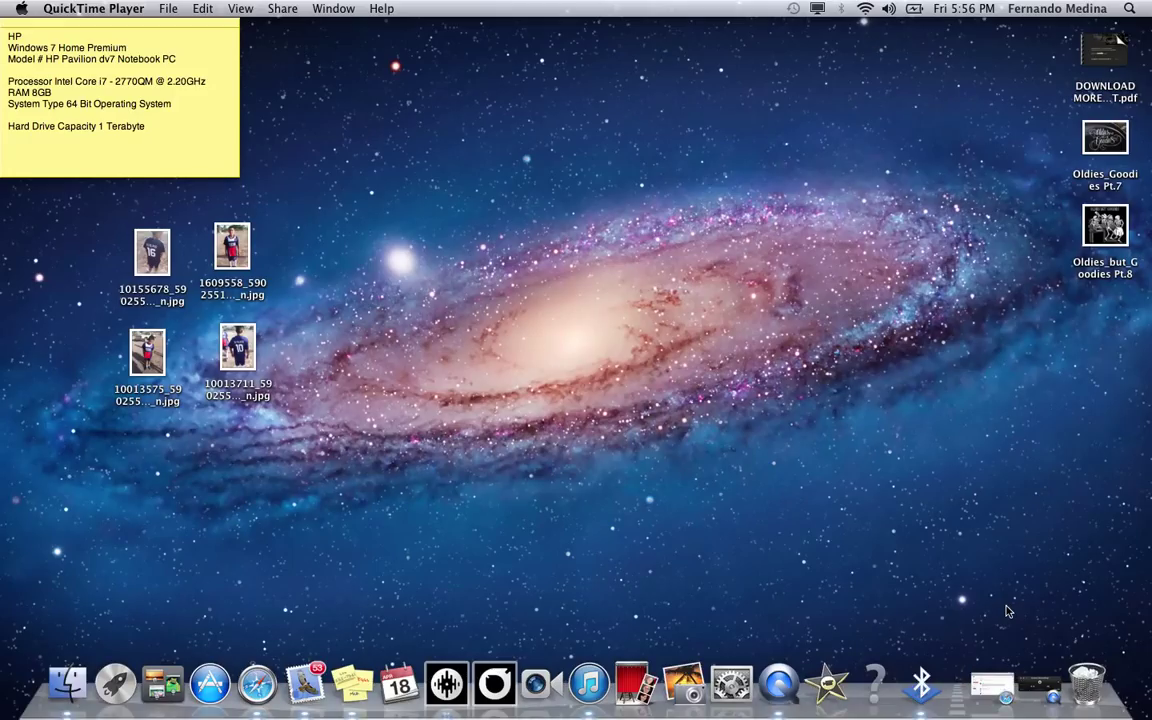